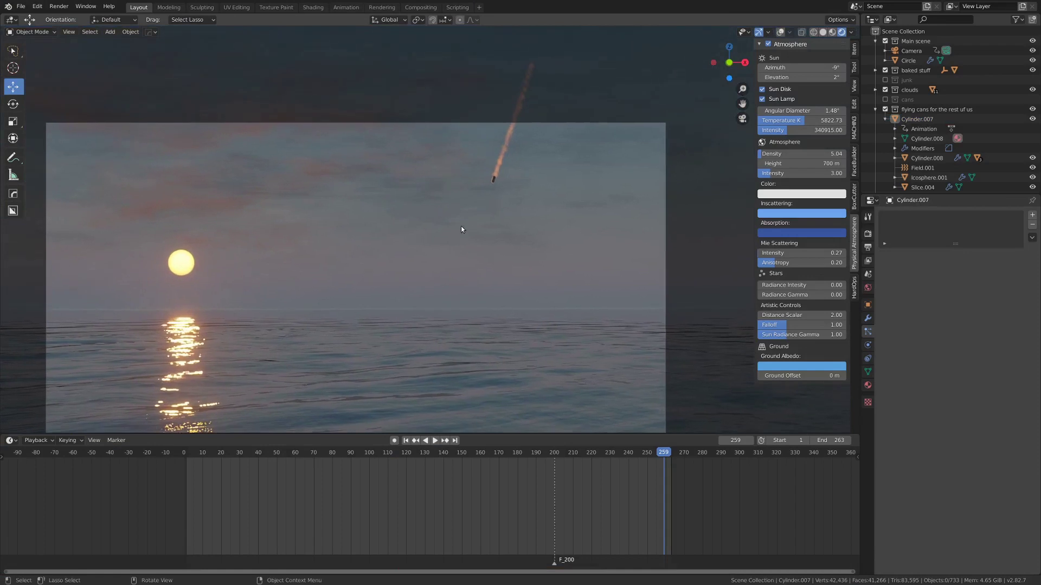
Examine the falling can's smoke trail up close in the camera view, stepping between frames 257 and 260.
scroll(461, 226, up, 3)
shift+middle_drag(460, 226, 368, 334)
scroll(367, 334, up, 7)
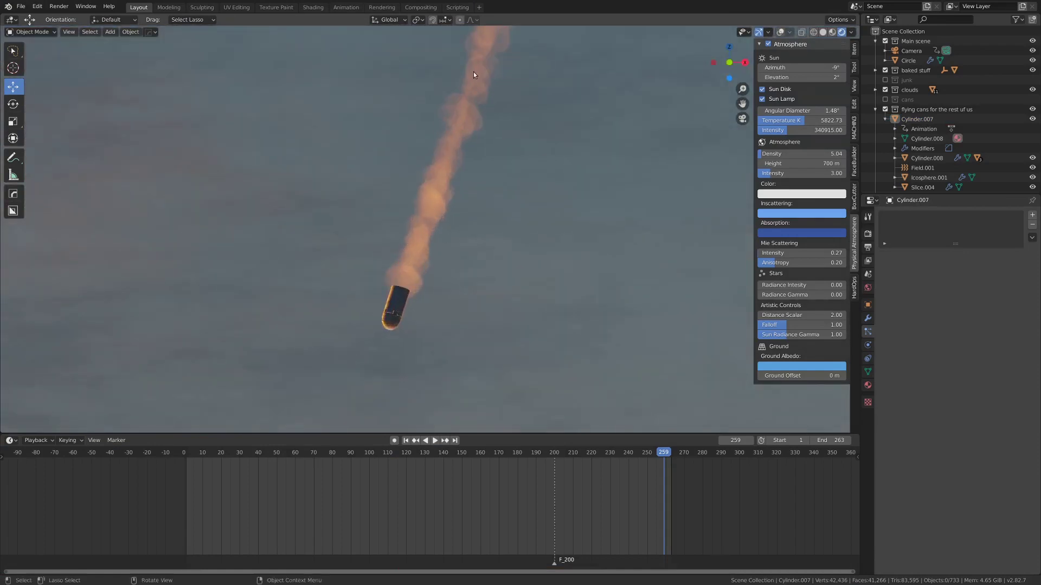
scroll(482, 165, down, 6)
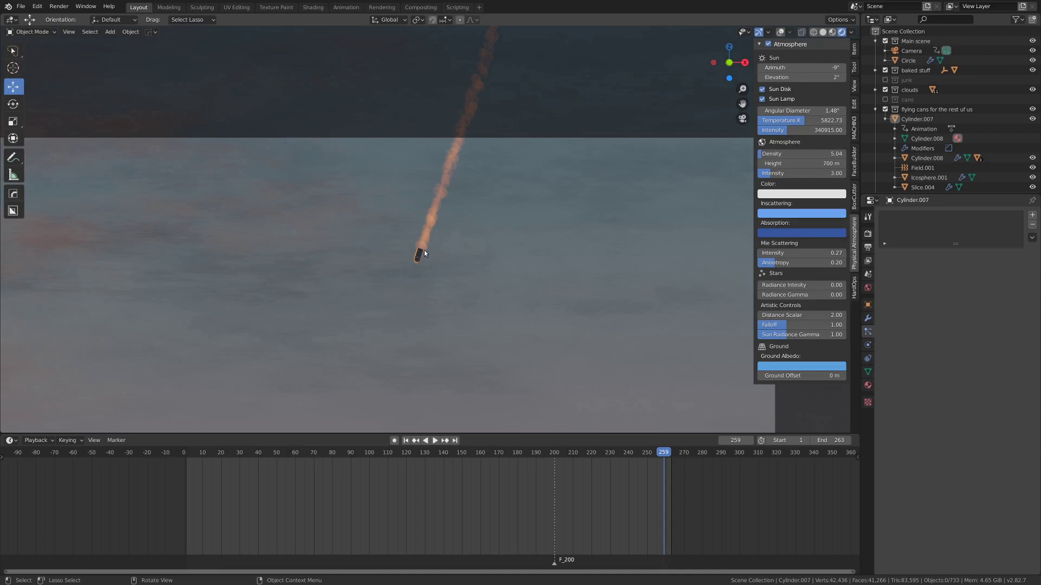
shift+middle_drag(429, 259, 428, 314)
scroll(506, 167, up, 1)
scroll(526, 343, up, 3)
key(Left)
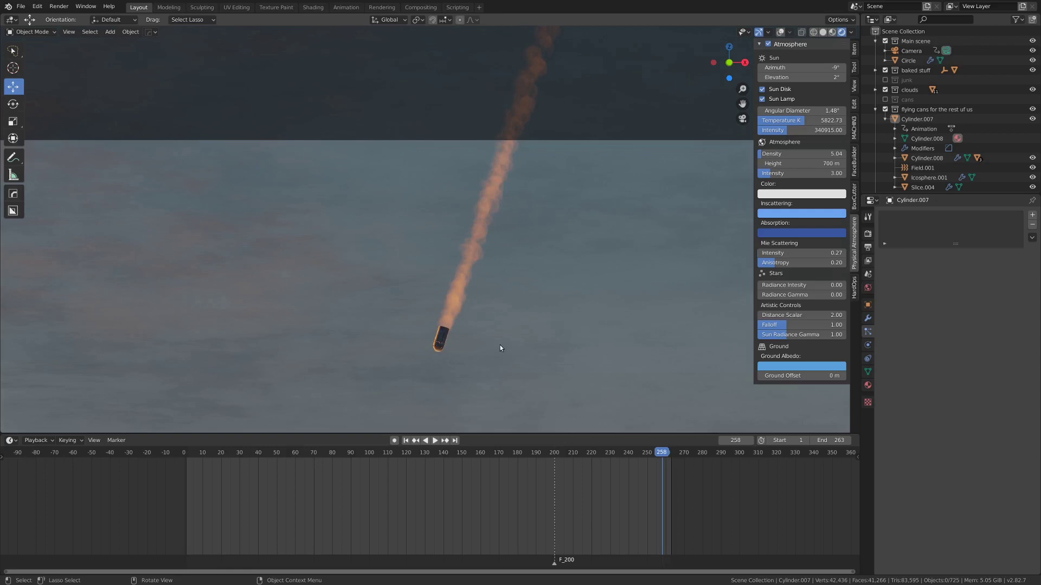
alt+scroll(470, 307, down, 2)
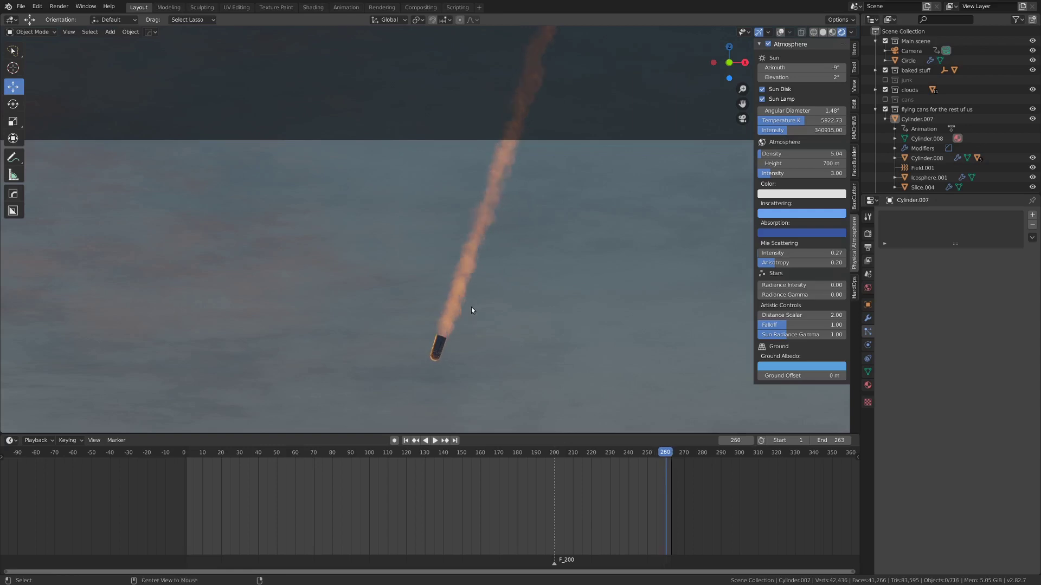
alt+scroll(471, 307, up, 3)
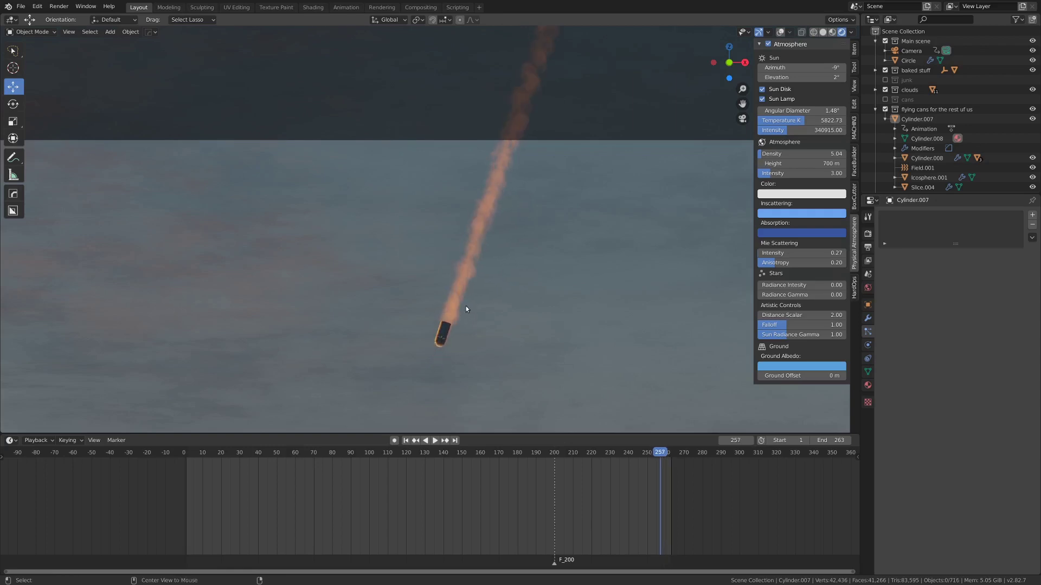
Select the smoke emitter at the can, leave the camera view and deselect everything to see the trail from another angle.
click(455, 301)
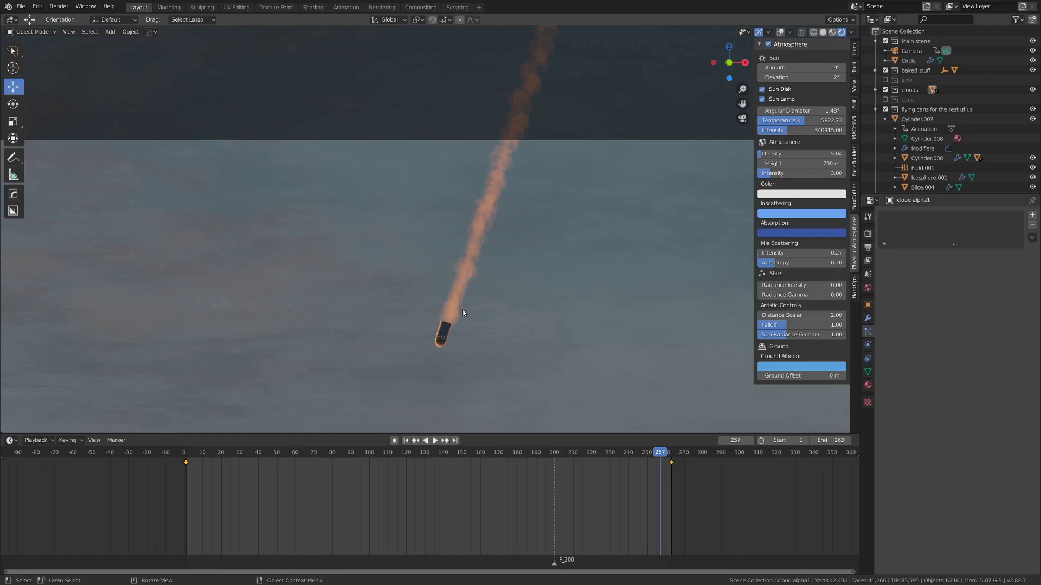
click(447, 332)
key(KP_0)
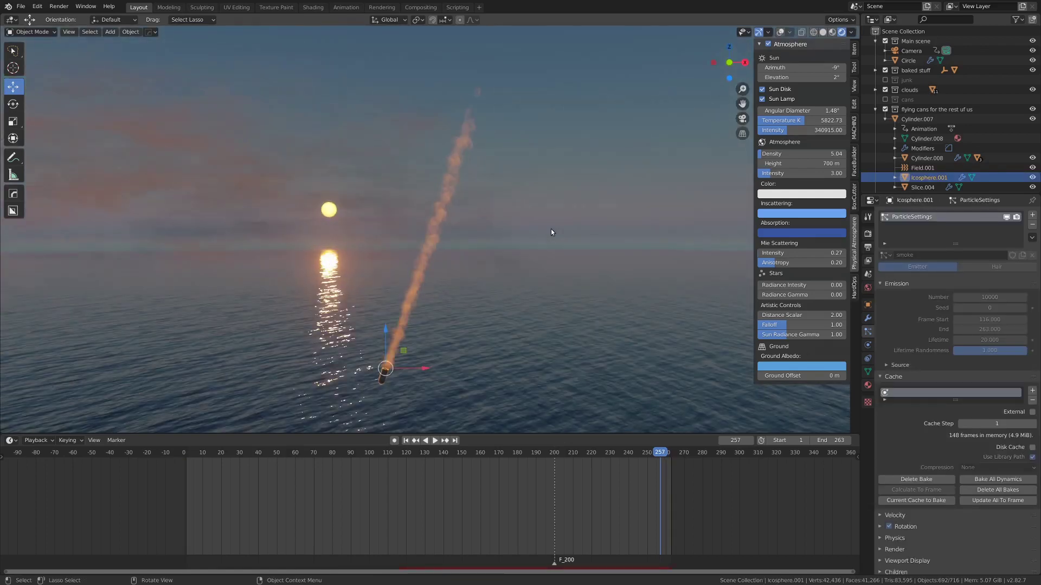
key(alt+a)
middle_drag(411, 299, 512, 213)
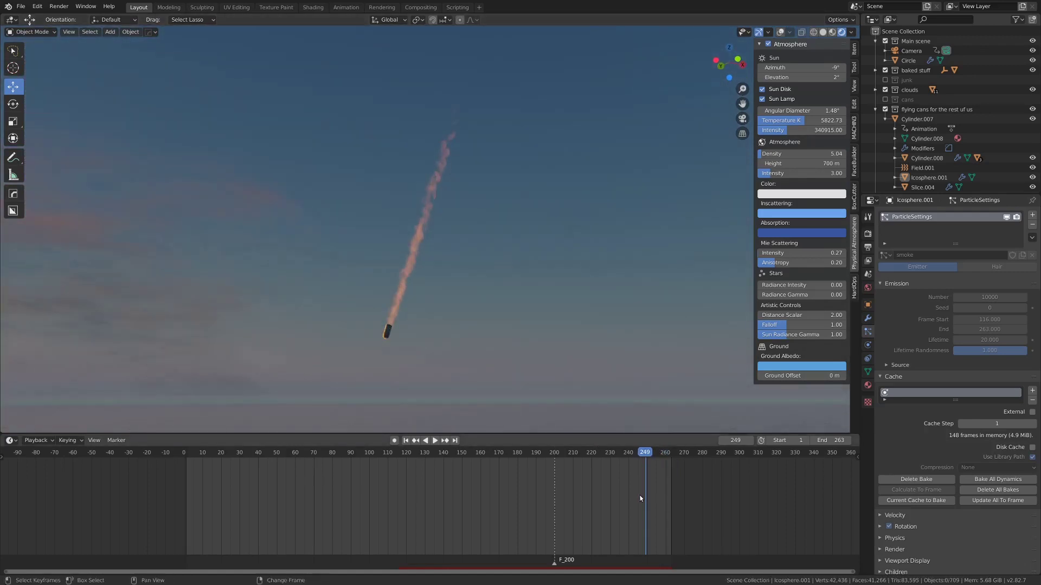
Play the falling can animation in reverse and stop at frame 242.
key(ctrl+shift+space)
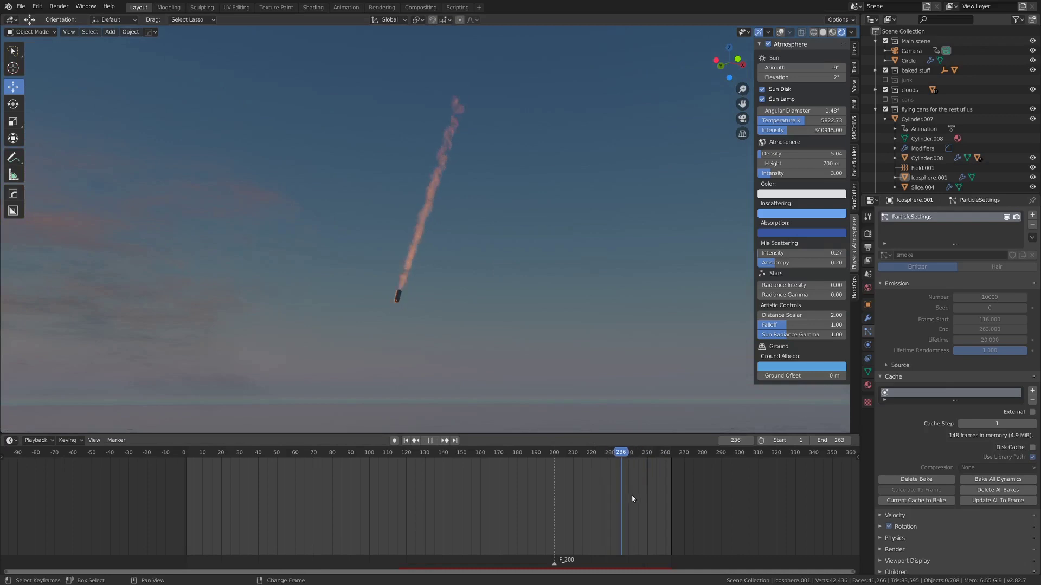
click(633, 499)
key(space)
Open the last render result and examine the red streaks in the sky of the slot 1 image.
key(F11)
scroll(522, 265, down, 2)
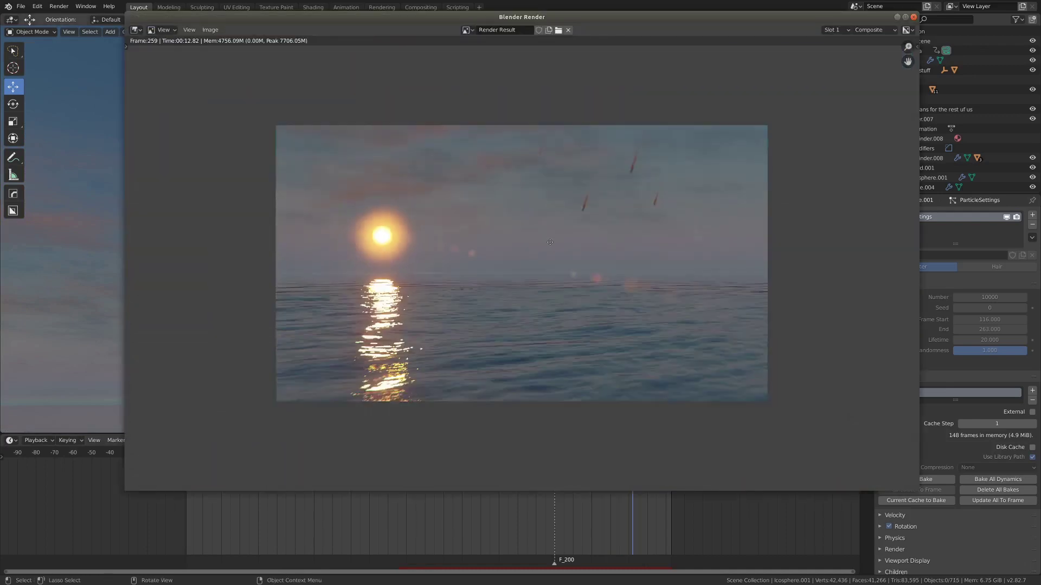
scroll(484, 294, up, 3)
middle_drag(559, 221, 496, 292)
scroll(562, 263, up, 10)
scroll(562, 262, down, 5)
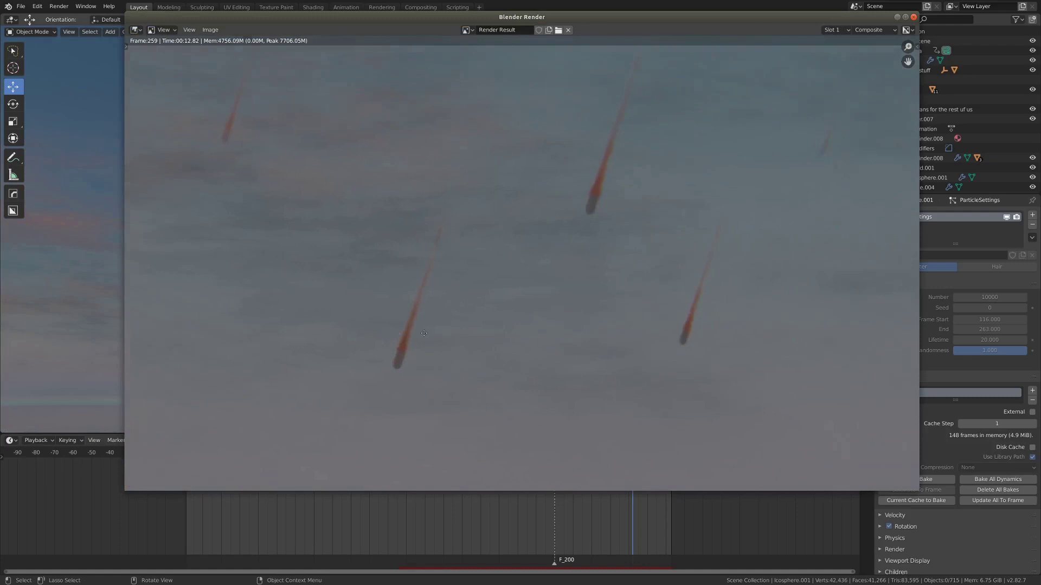
scroll(551, 216, up, 3)
scroll(561, 215, down, 5)
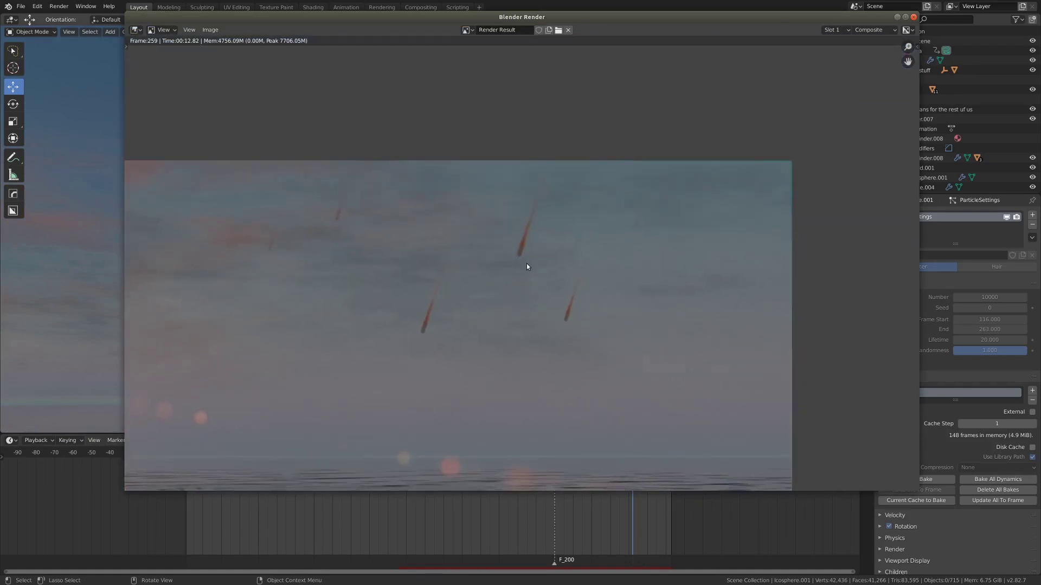
middle_drag(526, 264, 455, 389)
scroll(614, 220, down, 3)
scroll(556, 255, up, 3)
Switch the render result to slot 2 and examine the smoke trail and the whole seascape image.
key(j)
scroll(552, 239, up, 6)
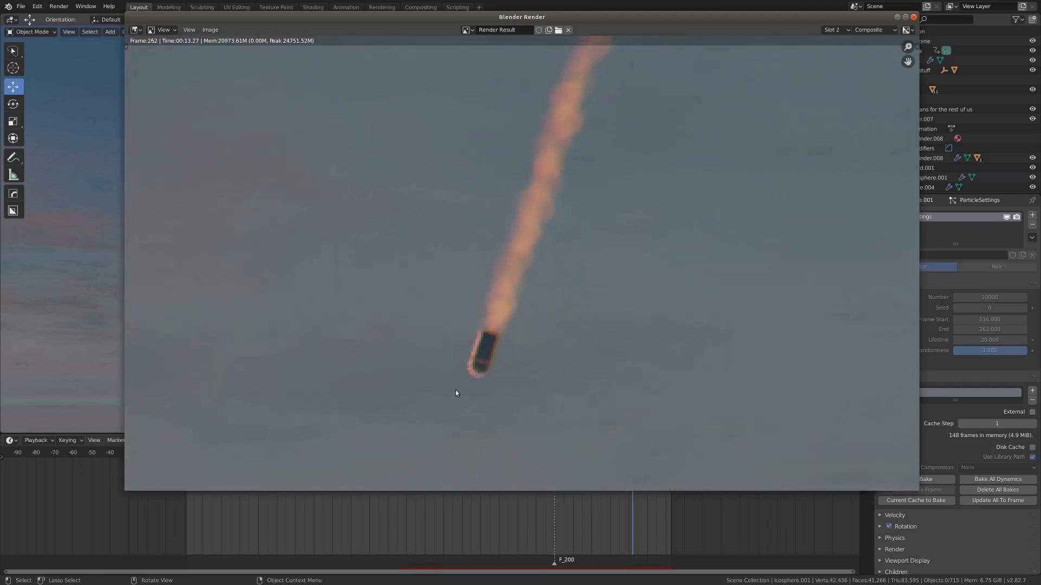
scroll(494, 262, down, 9)
scroll(498, 303, down, 1)
middle_drag(498, 303, 577, 204)
scroll(561, 237, up, 2)
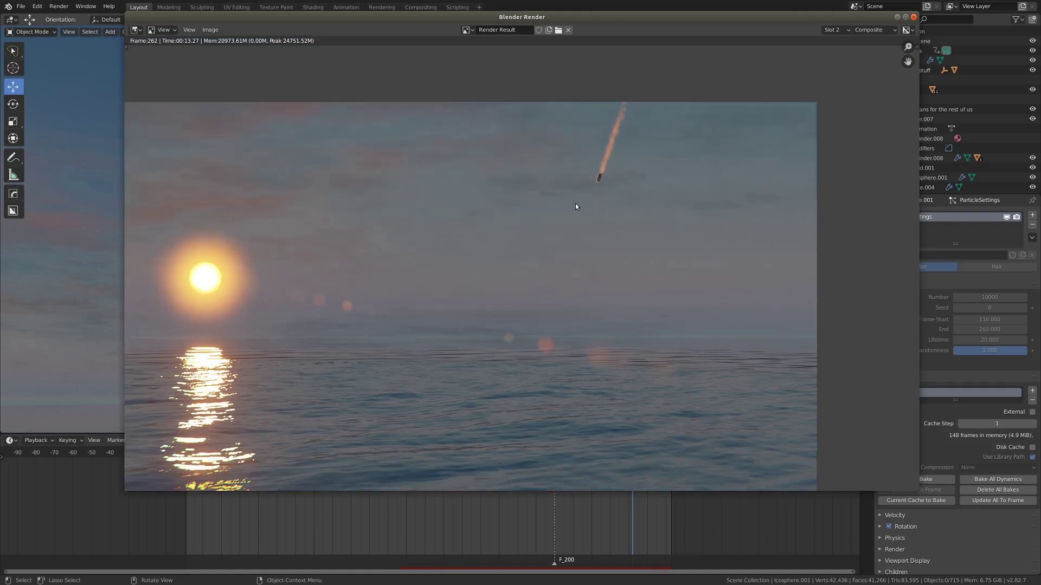
scroll(613, 172, down, 4)
Close the render result and examine the can and its smoke close-up in rendered shading.
key(Escape)
middle_drag(406, 260, 393, 334)
scroll(394, 335, up, 3)
key(z)
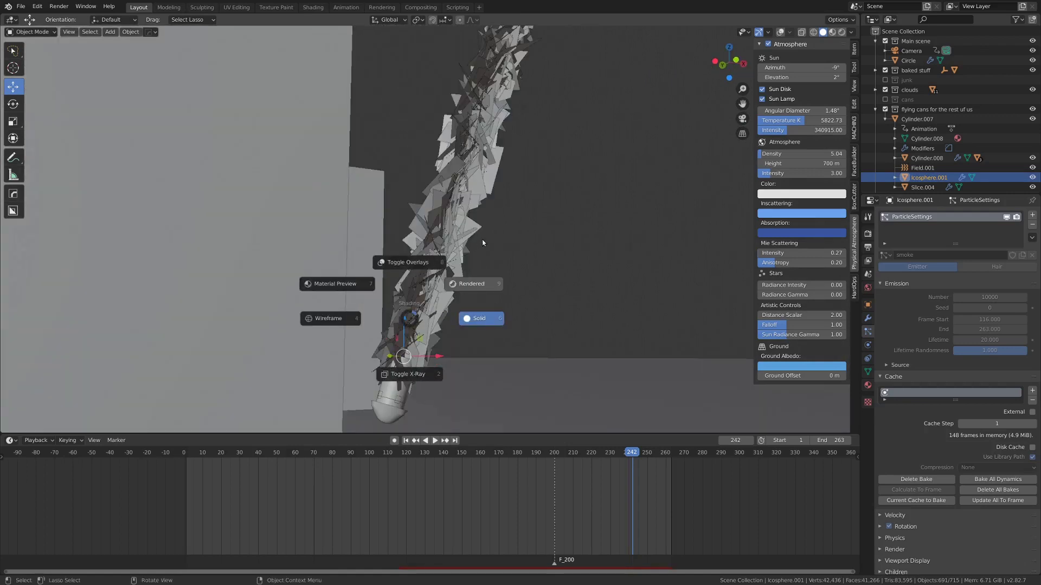
click(483, 244)
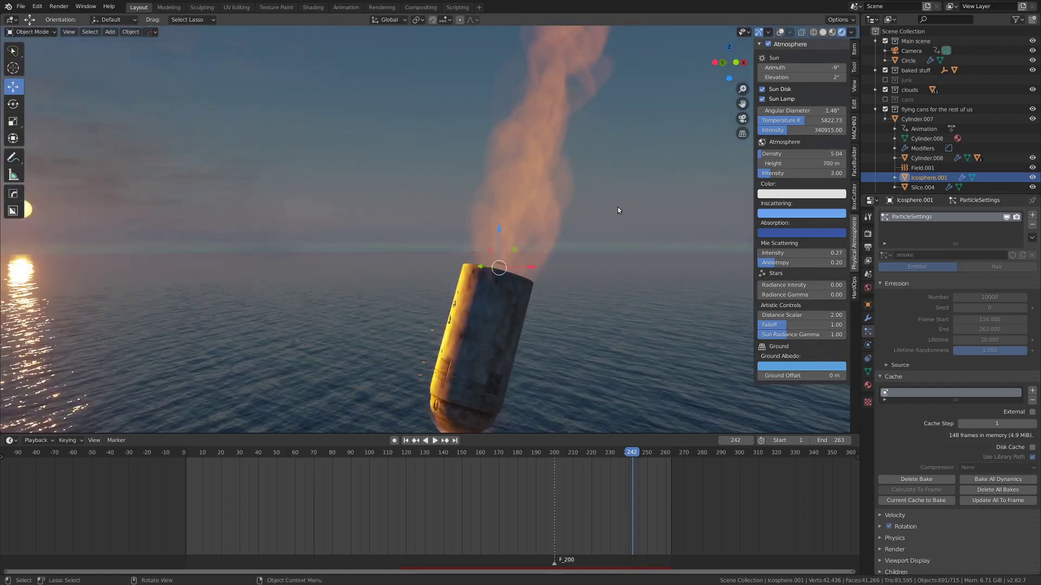
middle_drag(593, 224, 475, 365)
Select the smoke particles and switch the viewport to solid shading with the overlays shown.
click(536, 230)
click(460, 226)
key(shift+z)
scroll(460, 226, up, 4)
middle_drag(538, 220, 463, 112)
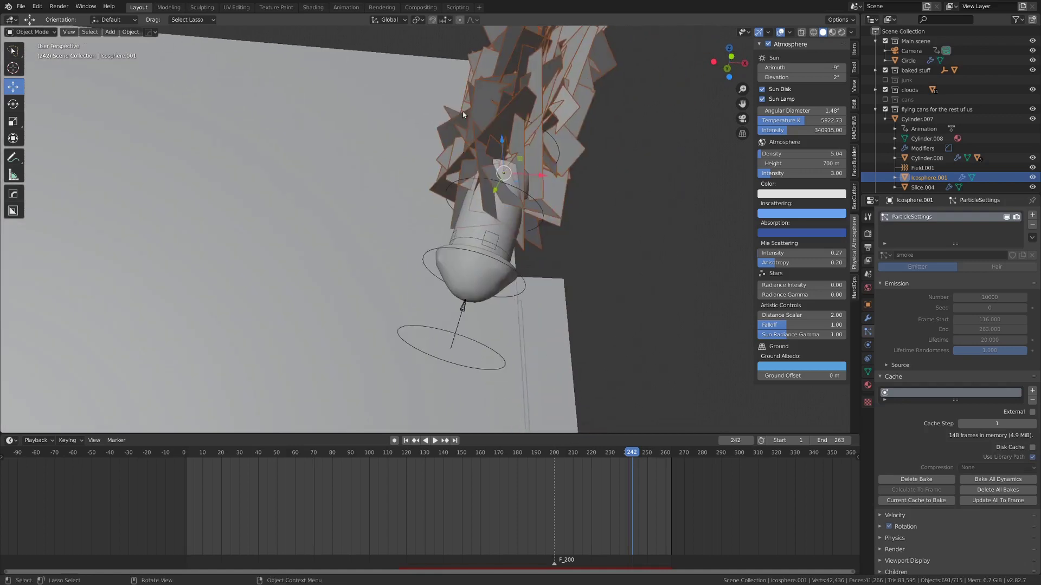
Inspect the parts attached to the can by selecting its nose piece and the force field below it.
scroll(463, 112, up, 2)
click(482, 358)
key(alt+a)
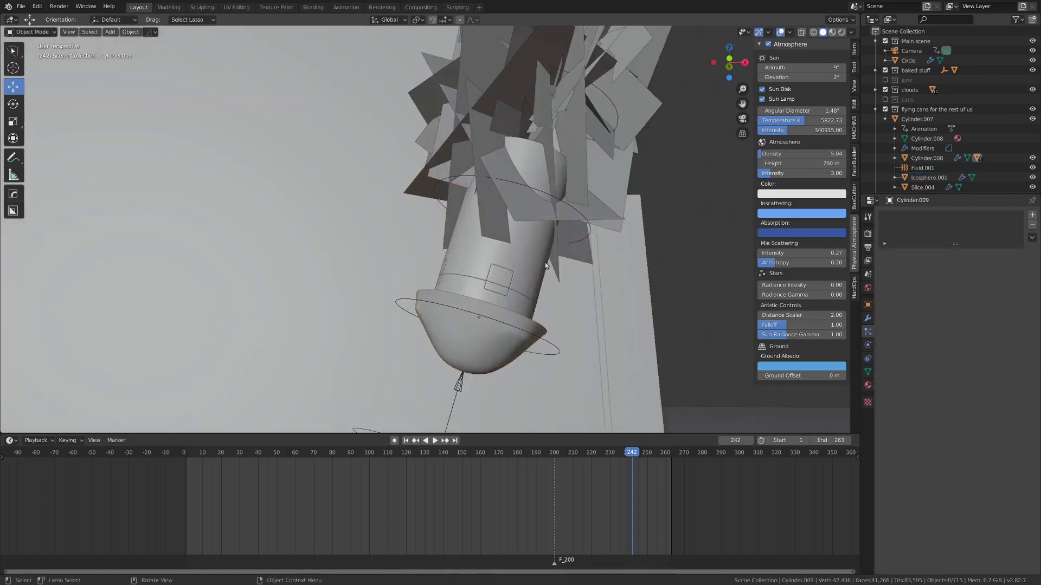
scroll(545, 262, down, 3)
middle_drag(545, 262, 493, 327)
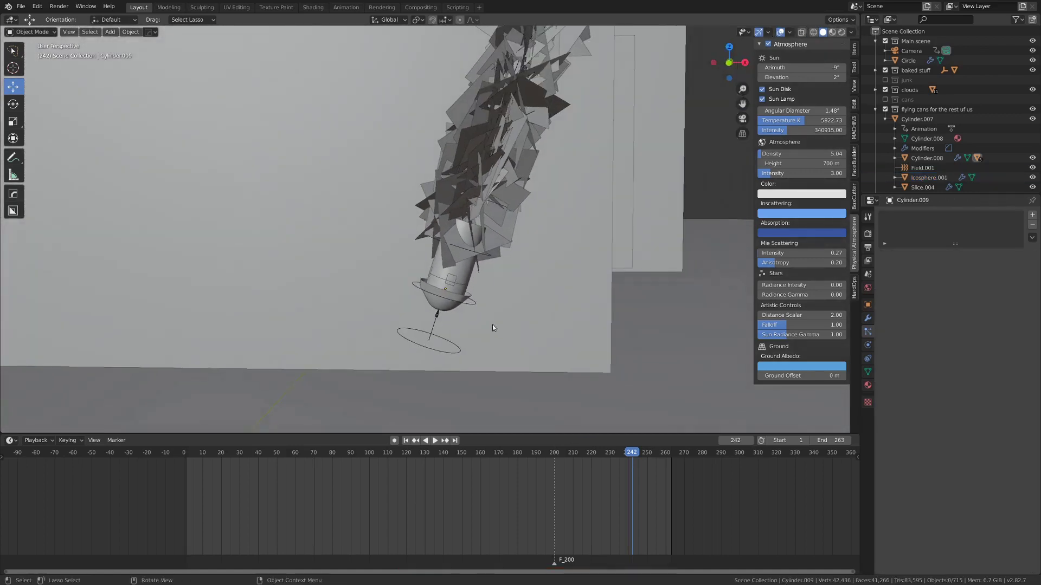
click(451, 353)
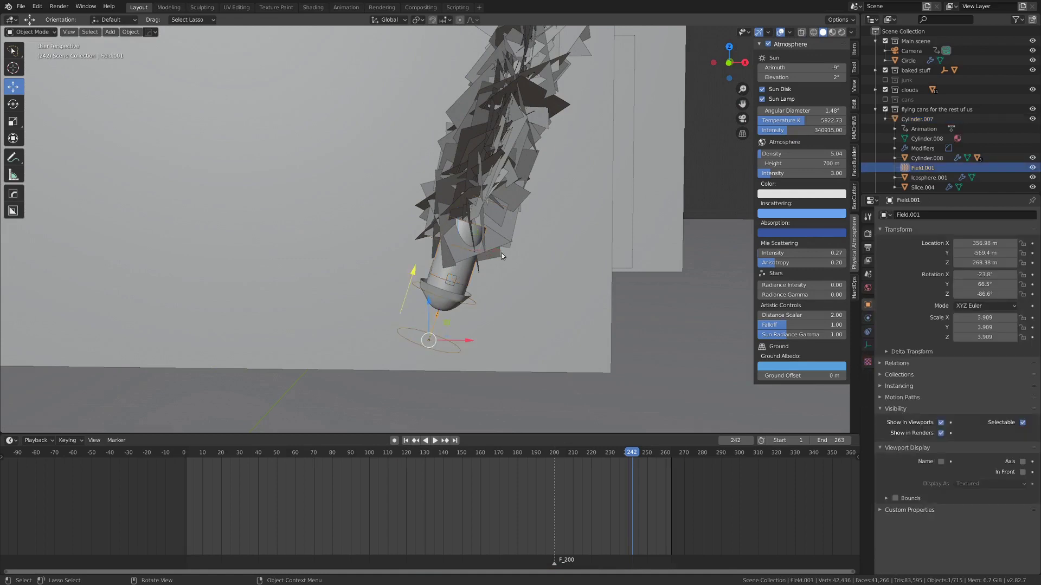
Try moving the can body to check which parts follow it, and cancel the move.
click(462, 276)
key(g)
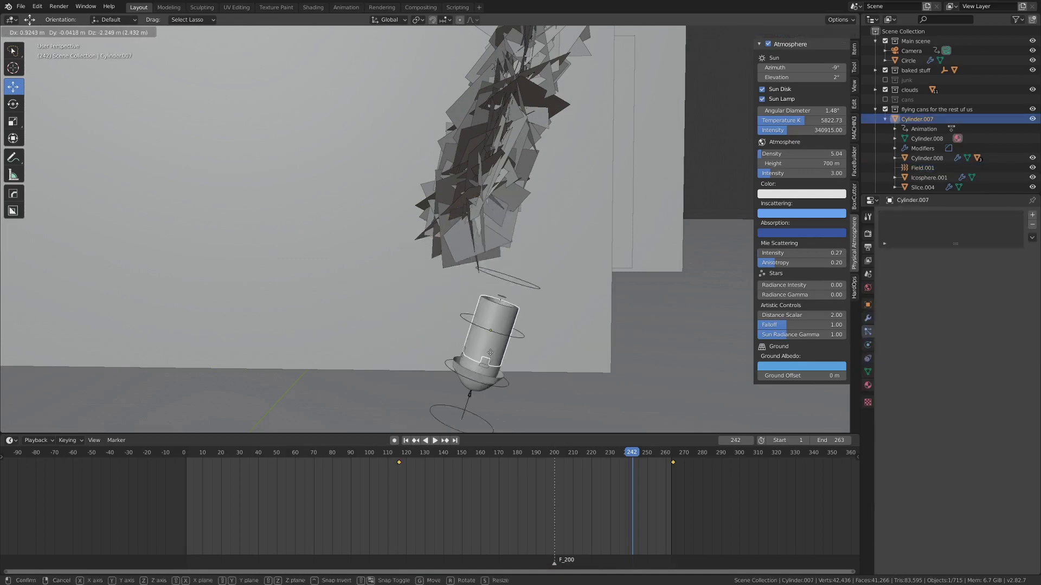
right_click(446, 332)
Hide the Icosphere.001 particle system in the viewport, examine the emitter inside the can's open end, and show the particles again.
scroll(467, 281, up, 4)
middle_drag(501, 249, 483, 267)
click(555, 204)
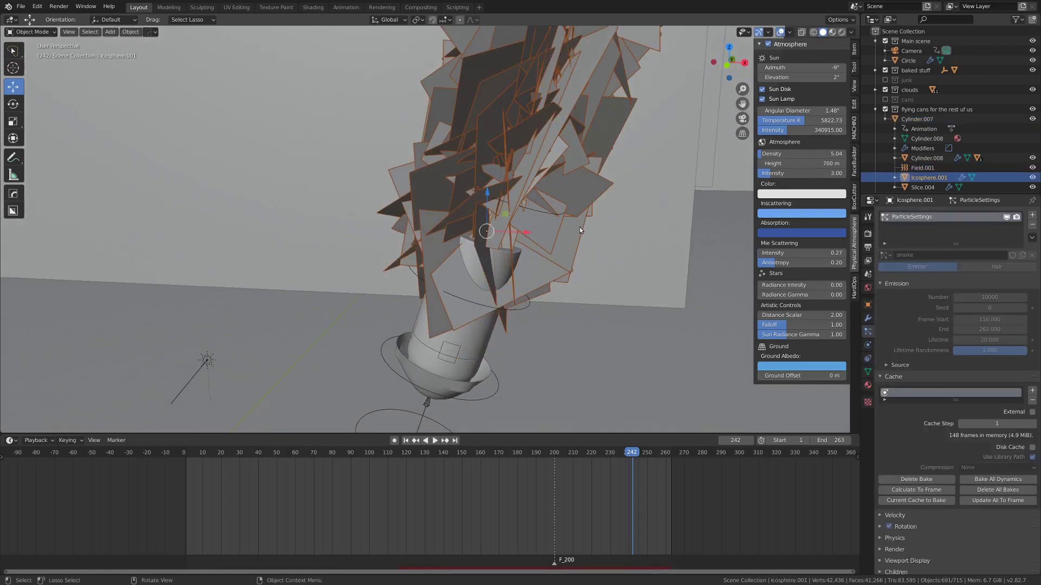
click(1004, 218)
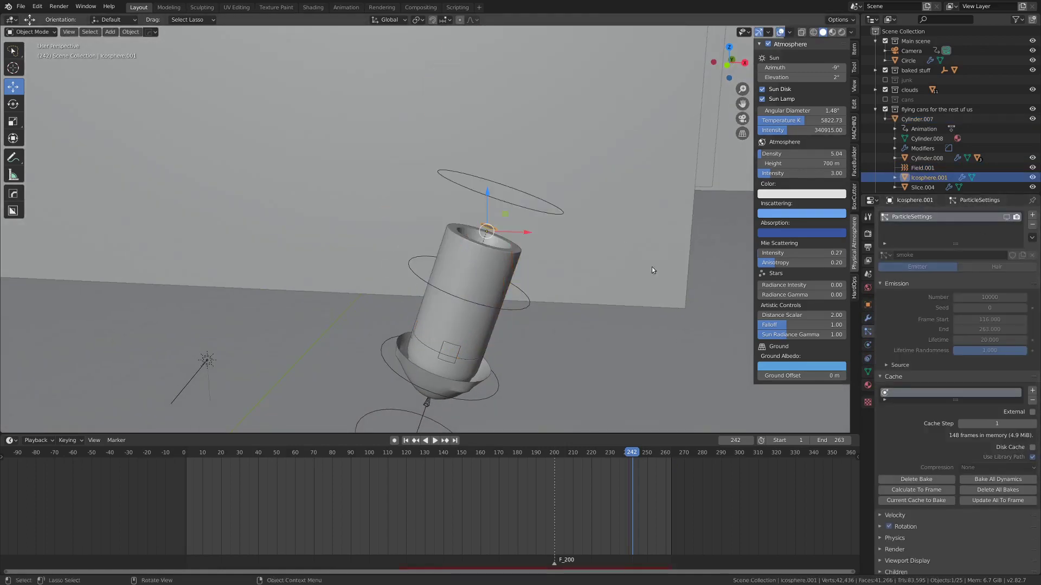
middle_drag(652, 267, 565, 289)
scroll(336, 318, up, 1)
scroll(480, 239, up, 4)
middle_drag(444, 269, 344, 311)
scroll(428, 235, down, 3)
middle_drag(429, 235, 453, 241)
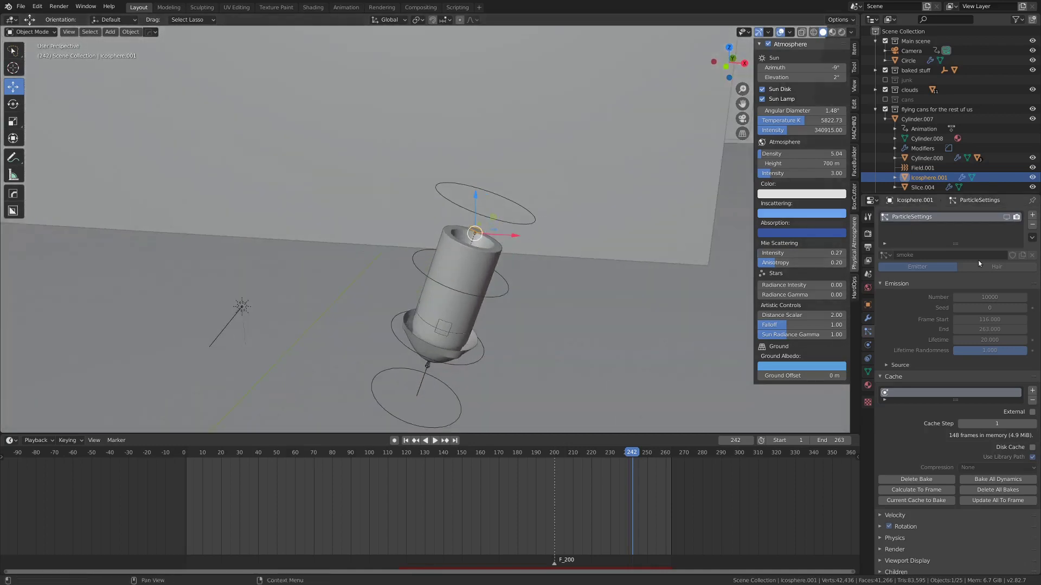
click(1006, 217)
scroll(941, 339, down, 3)
scroll(939, 348, up, 3)
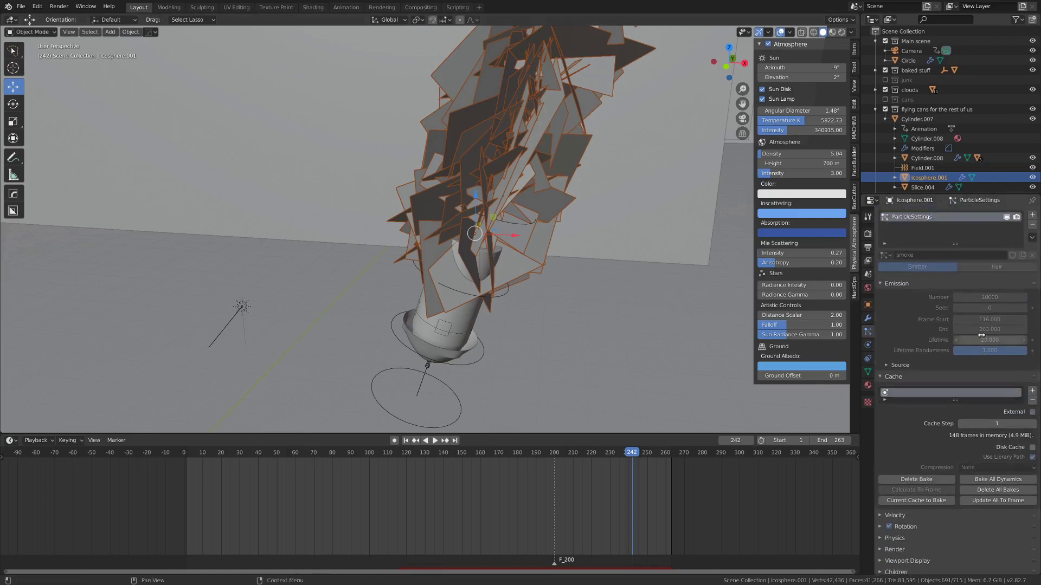
Play the animation around frame 200 in the camera view to examine the smoke trail before it enters the frame.
right_drag(508, 482, 539, 483)
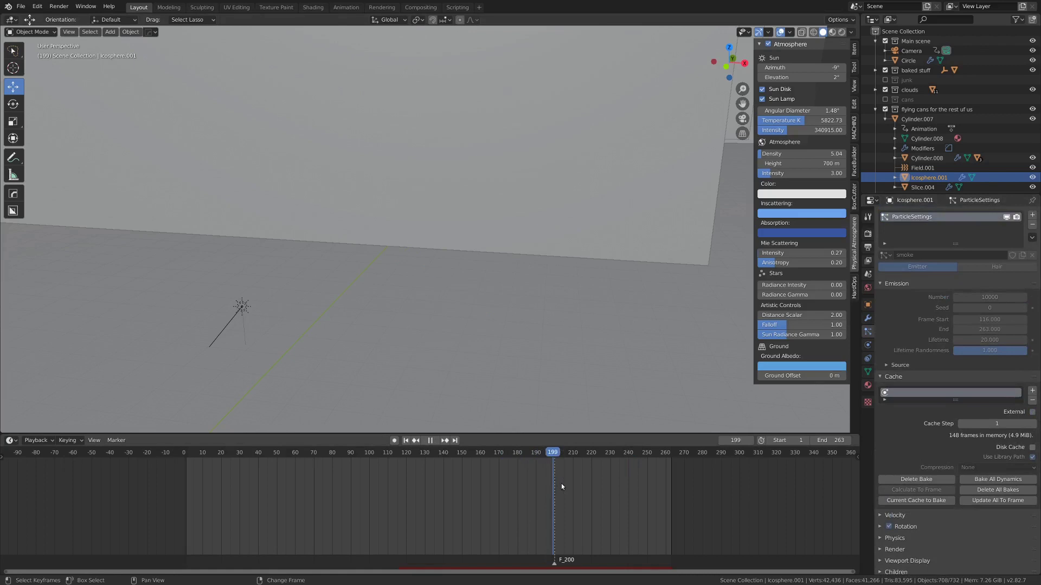
key(space)
key(KP_0)
scroll(525, 271, down, 10)
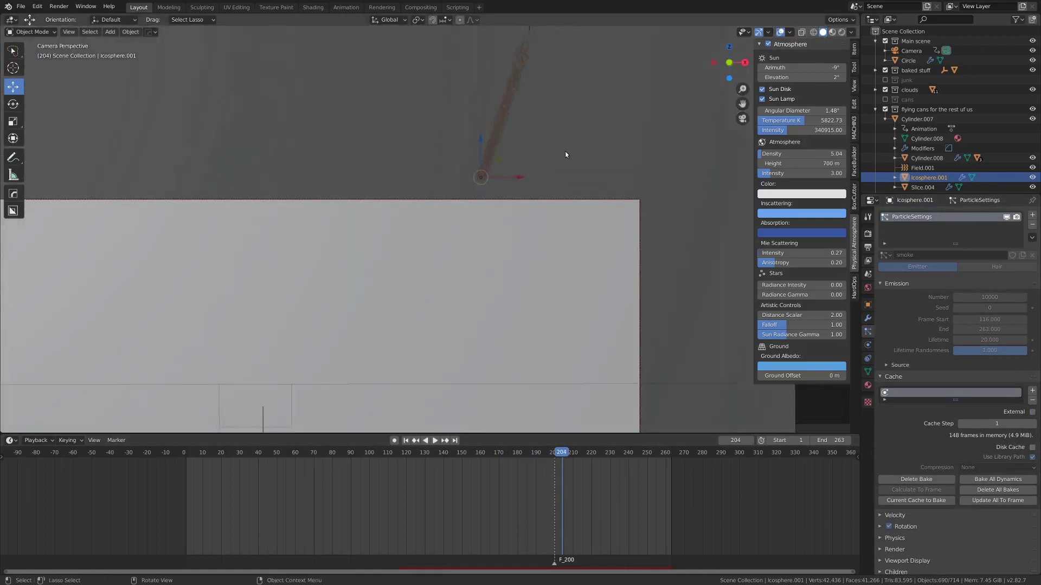
right_click(535, 477)
key(space)
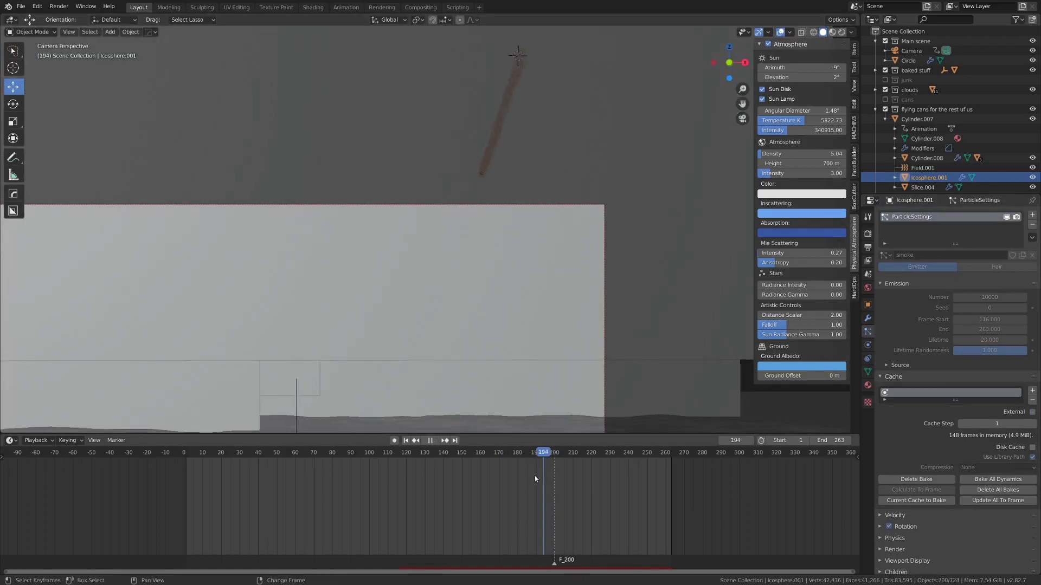
right_click(491, 482)
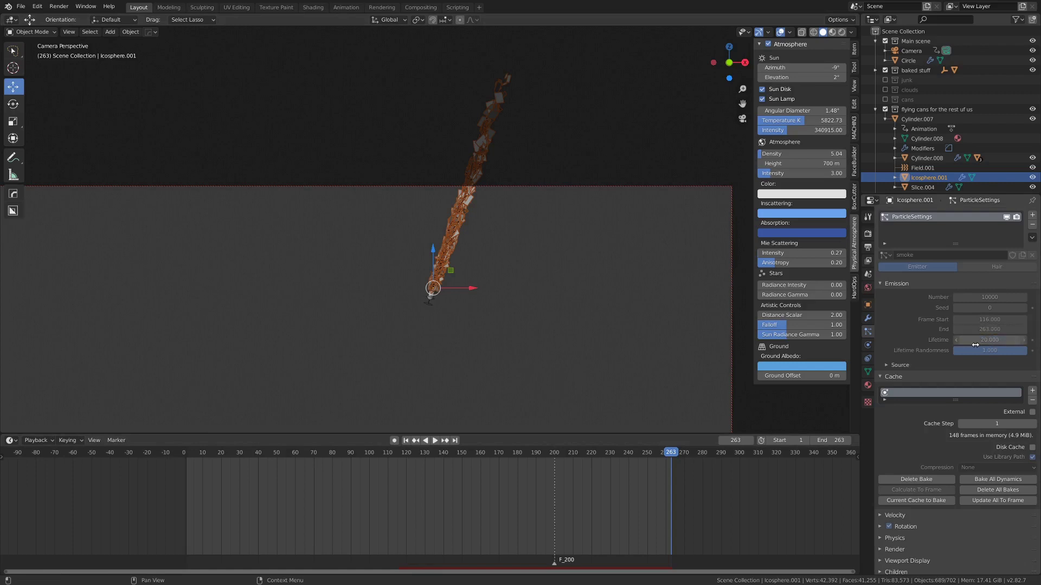
Scrub the timeline through the can's fall and stop at frame 249.
shift+right_drag(658, 490, 527, 501)
drag(526, 499, 645, 496)
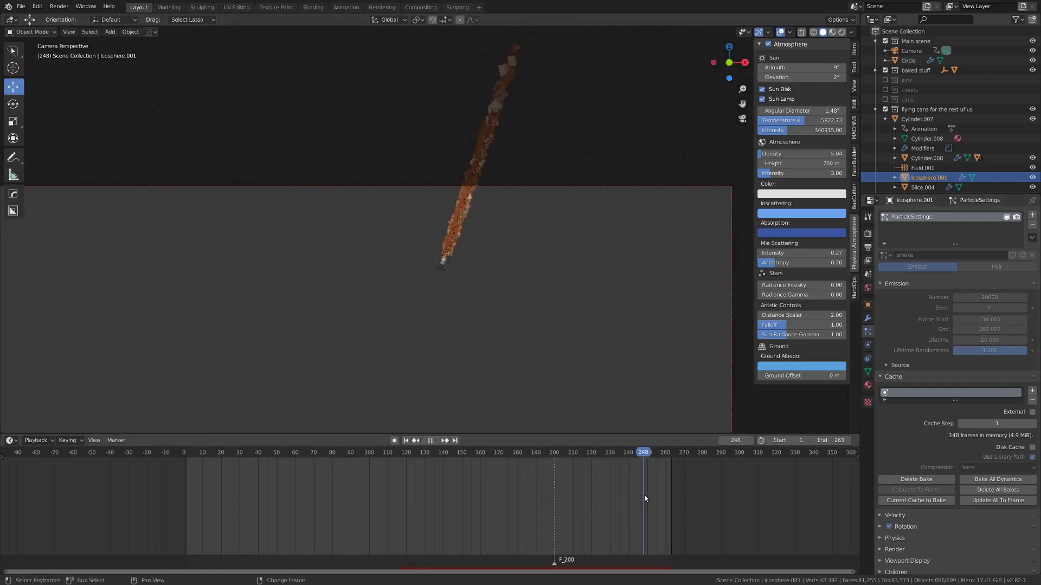
key(space)
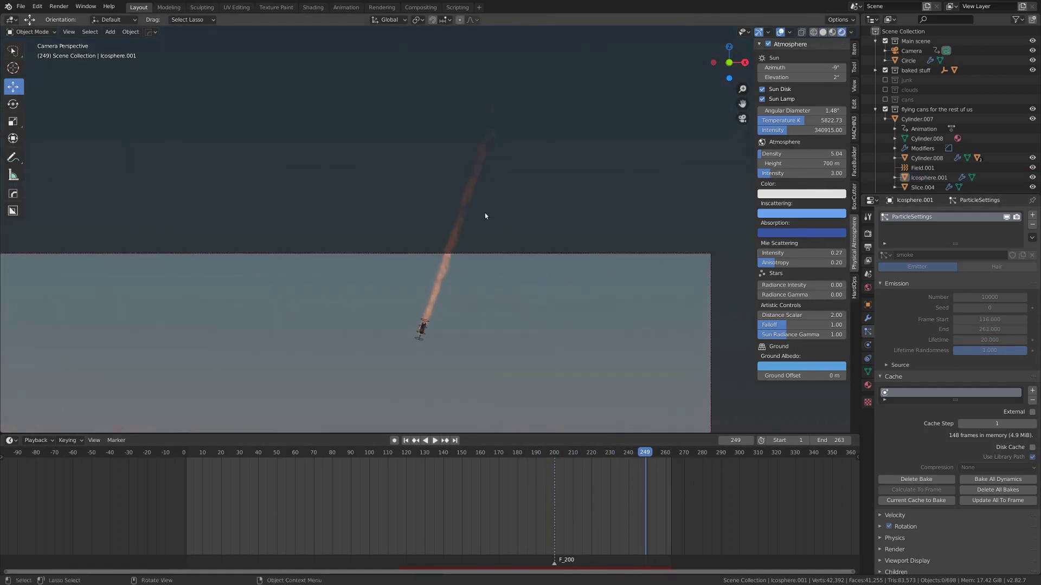
Examine the rendered smoke trail's fading end from outside the camera while stepping between frames 245 and 252.
middle_drag(484, 212, 392, 270)
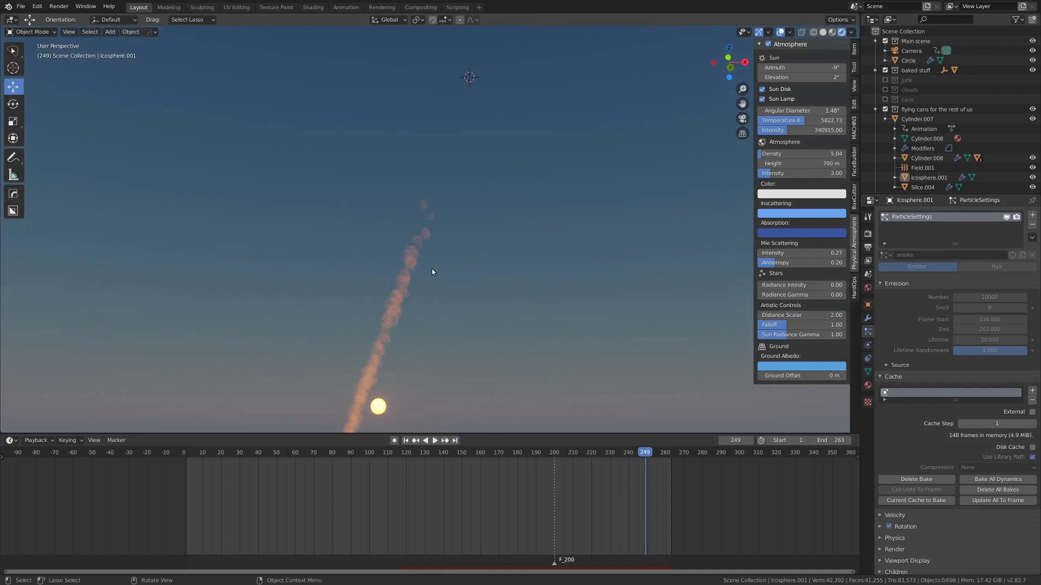
alt+scroll(414, 226, down, 3)
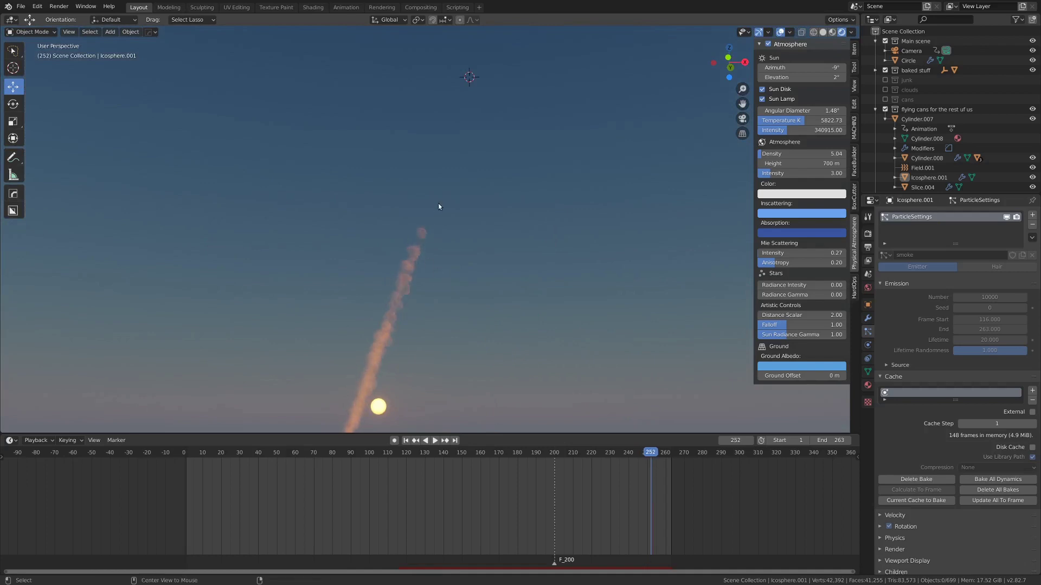
alt+scroll(469, 313, up, 7)
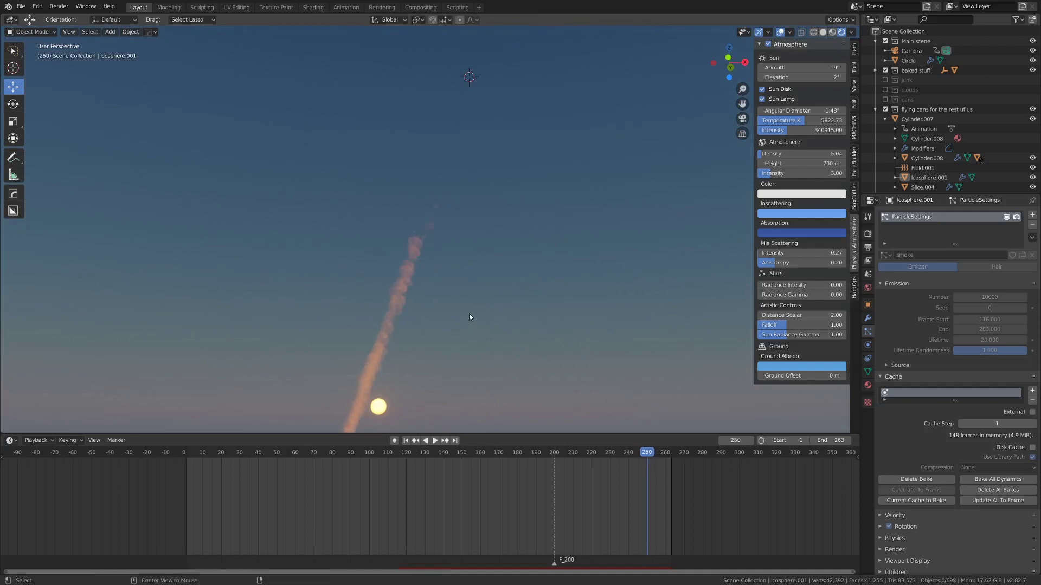
middle_drag(474, 374, 473, 317)
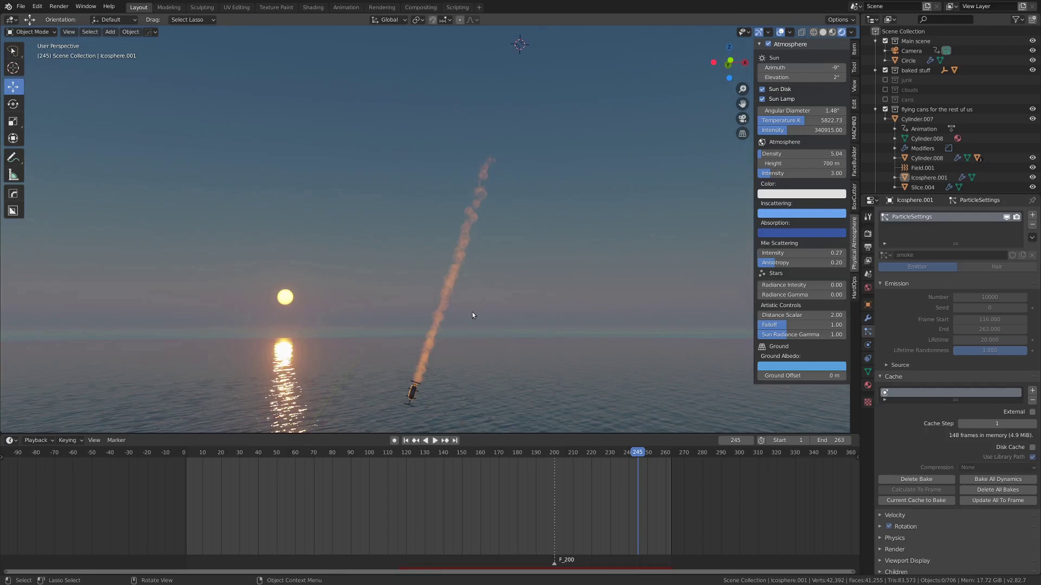
Play the animation through the camera to frame 258 and examine the smoke trail from inside and outside the camera view.
middle_drag(471, 308, 474, 281)
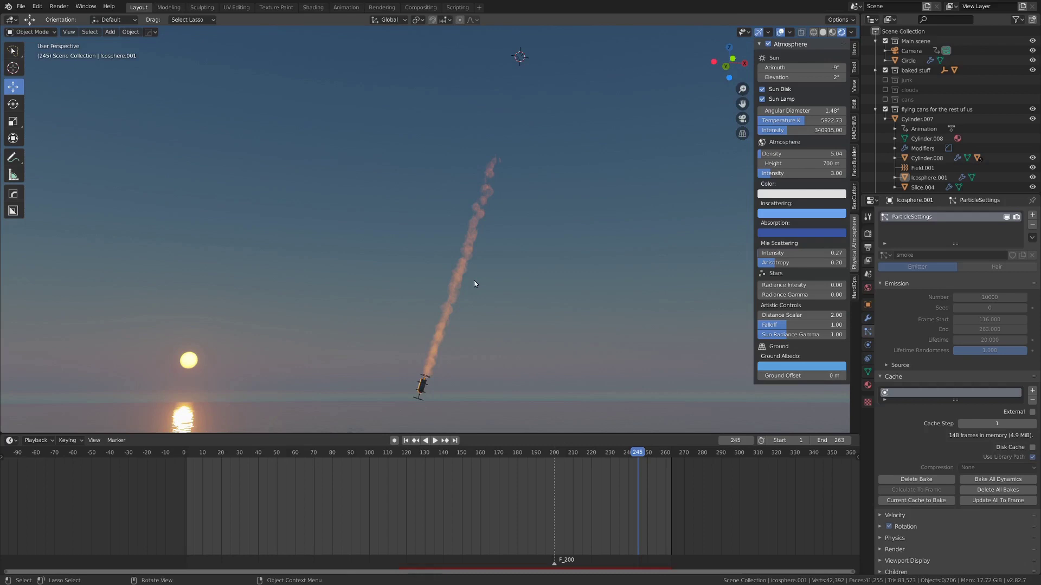
key(KP_0)
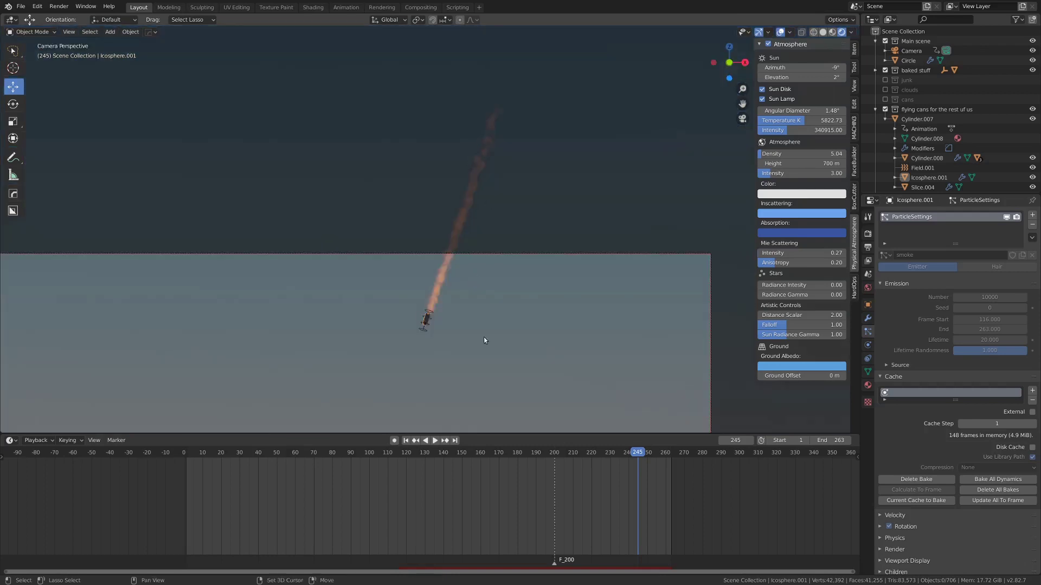
key(space)
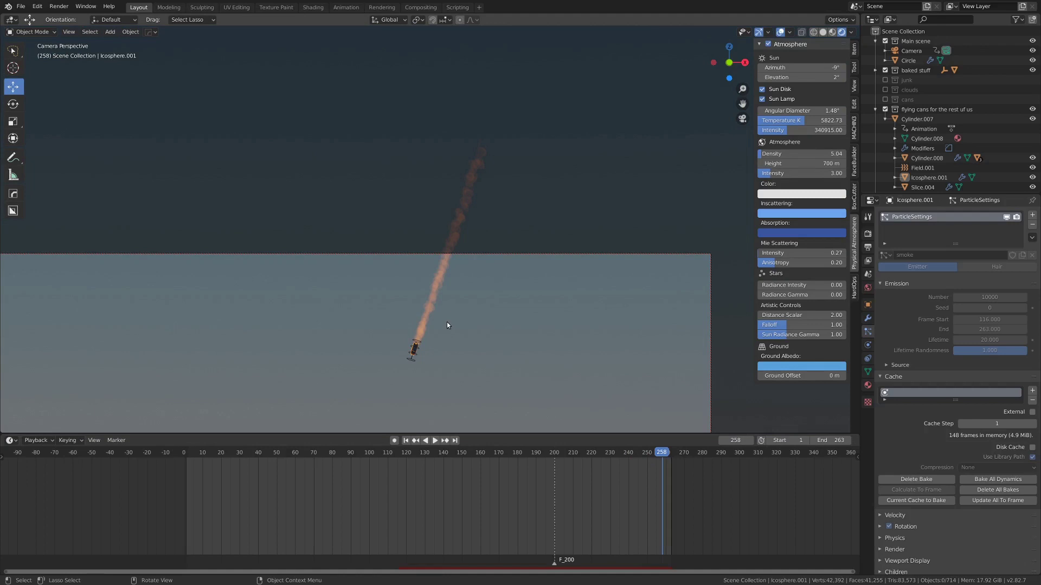
scroll(447, 325, down, 2)
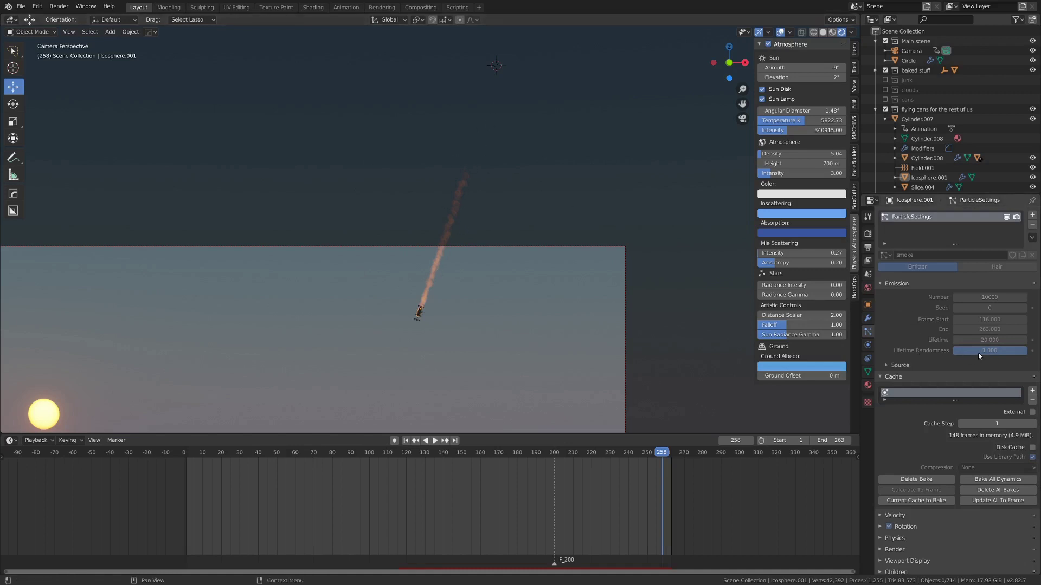
middle_drag(531, 217, 422, 276)
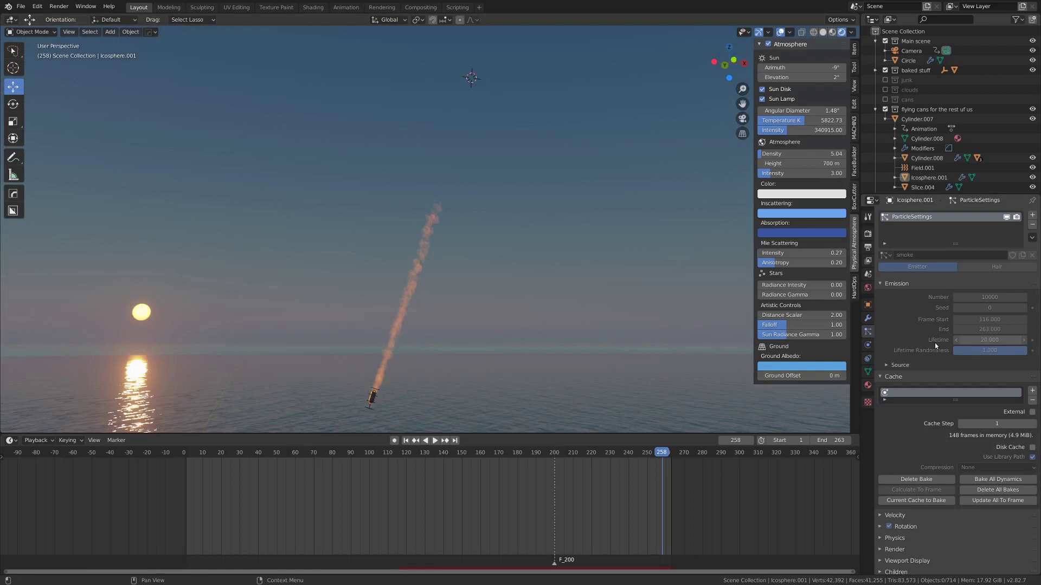
Review the Velocity and Rotation settings of the Icosphere.001 particle system while comparing them with the smoke trail.
scroll(900, 325, down, 1)
click(886, 360)
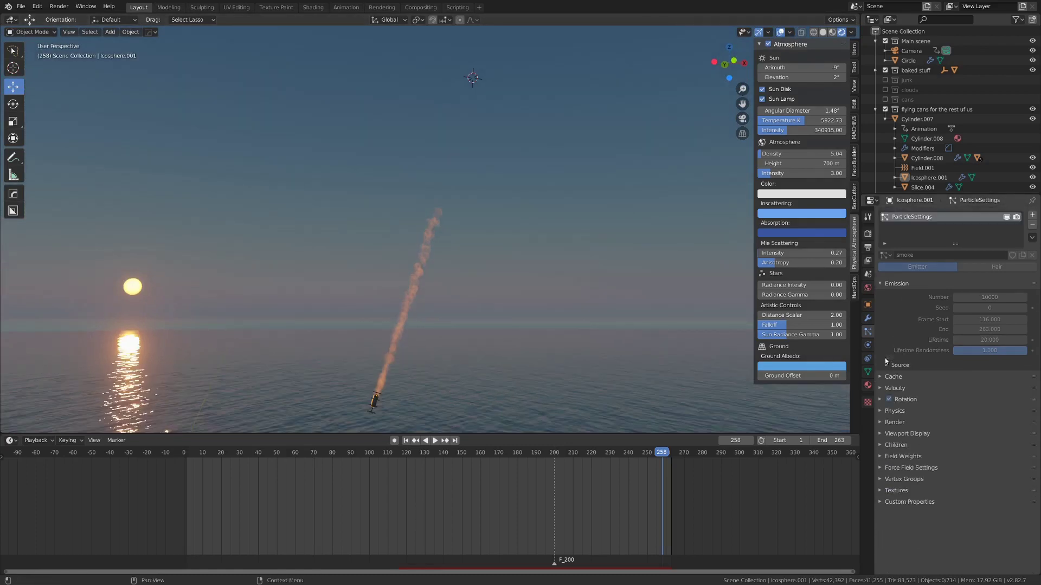
click(883, 388)
scroll(978, 406, down, 2)
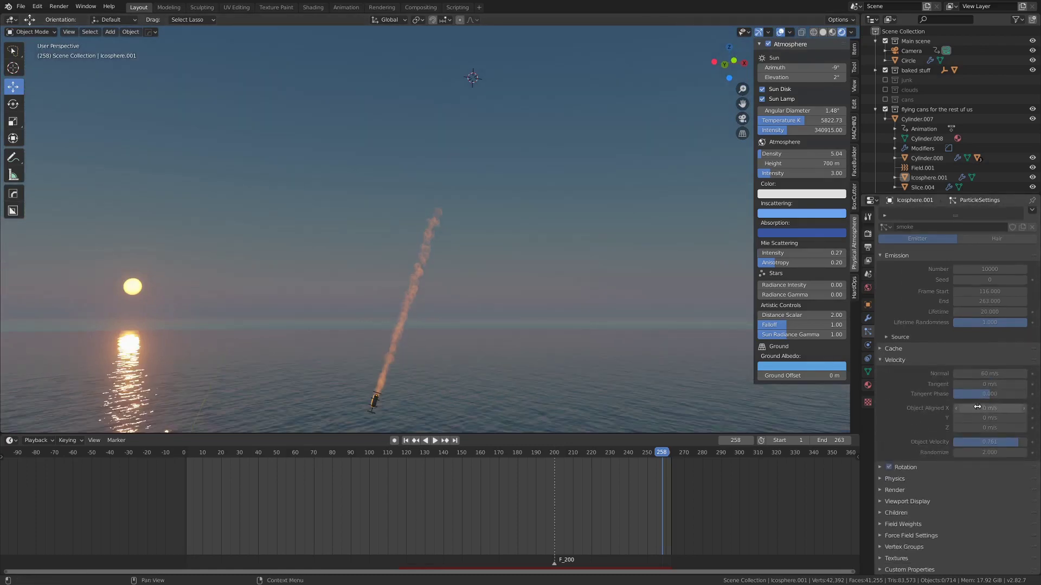
scroll(976, 380, down, 5)
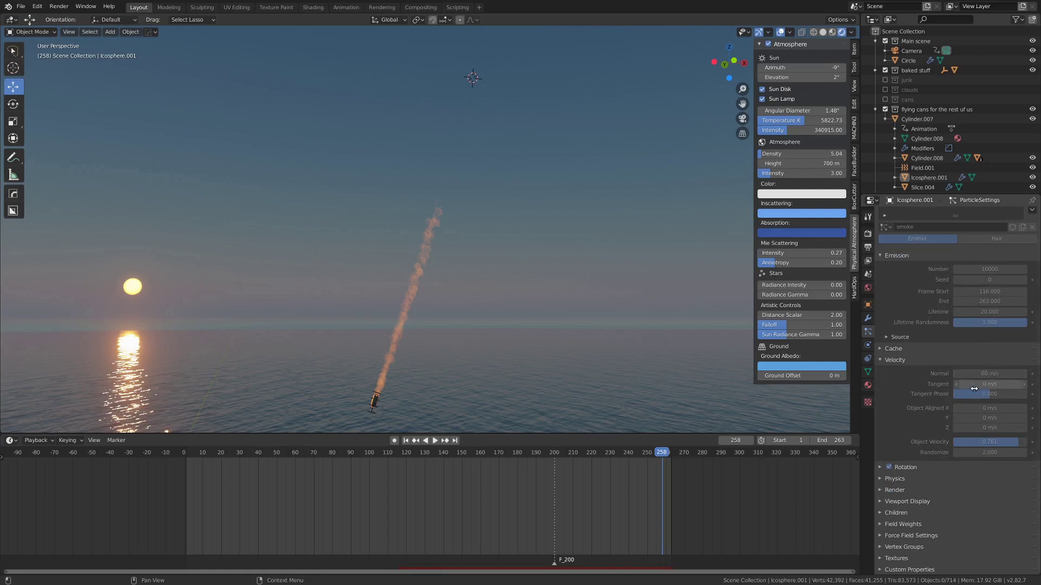
click(881, 393)
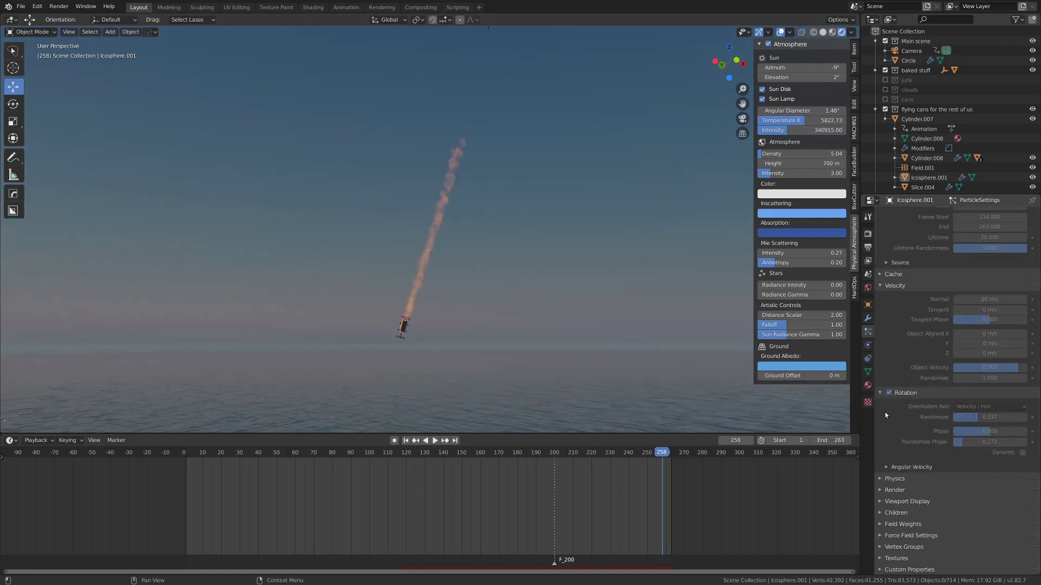
middle_drag(421, 303, 474, 290)
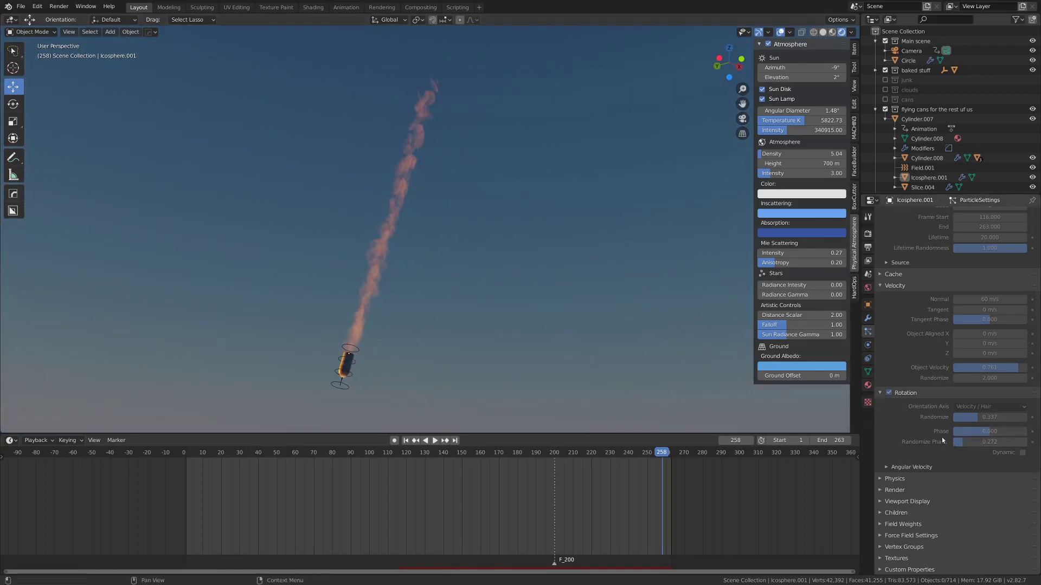
click(880, 393)
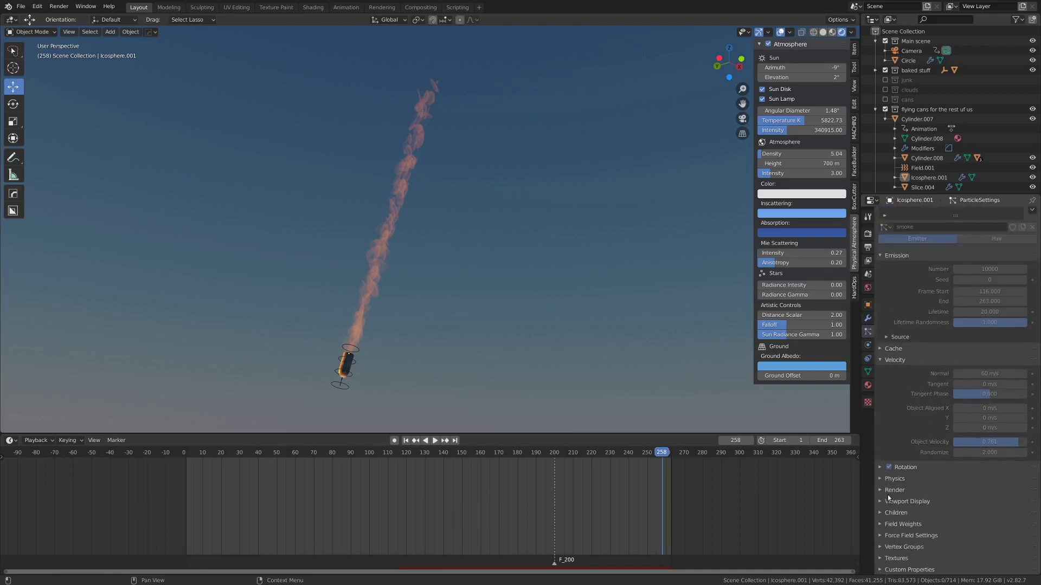
Review the particle system's Render settings and locate its instance object, smokeplain, in the scene collection.
click(888, 491)
scroll(946, 458, down, 5)
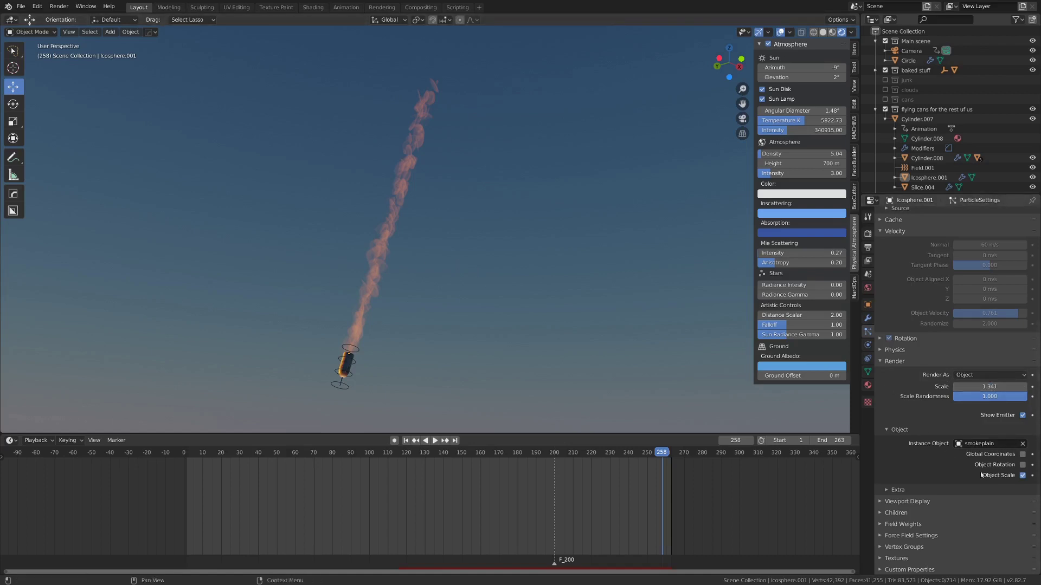
scroll(911, 176, down, 2)
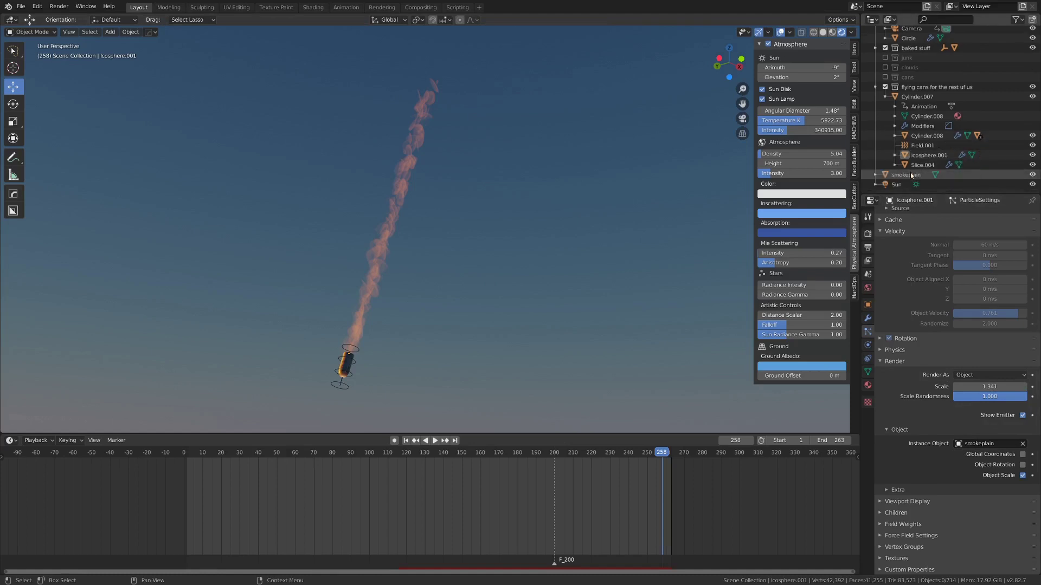
Select the smokeplain object and examine the single smoke plane up close in Material Preview shading.
click(896, 175)
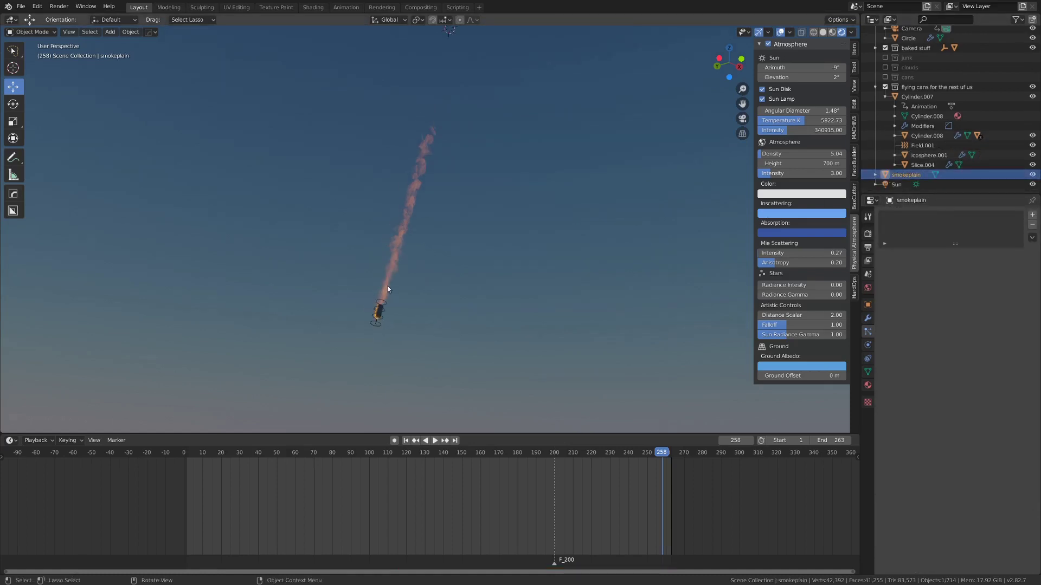
key(KP_Decimal)
mouse_move(388, 280)
middle_down()
mouse_move(388, 227)
mouse_move(376, 254)
mouse_move(363, 176)
mouse_move(342, 221)
mouse_move(313, 227)
mouse_move(304, 244)
mouse_move(409, 163)
mouse_move(409, 180)
mouse_move(412, 169)
mouse_move(469, 170)
mouse_move(483, 209)
mouse_move(482, 117)
mouse_move(508, 105)
mouse_move(493, 123)
middle_up()
key(z)
key(z)
click(295, 228)
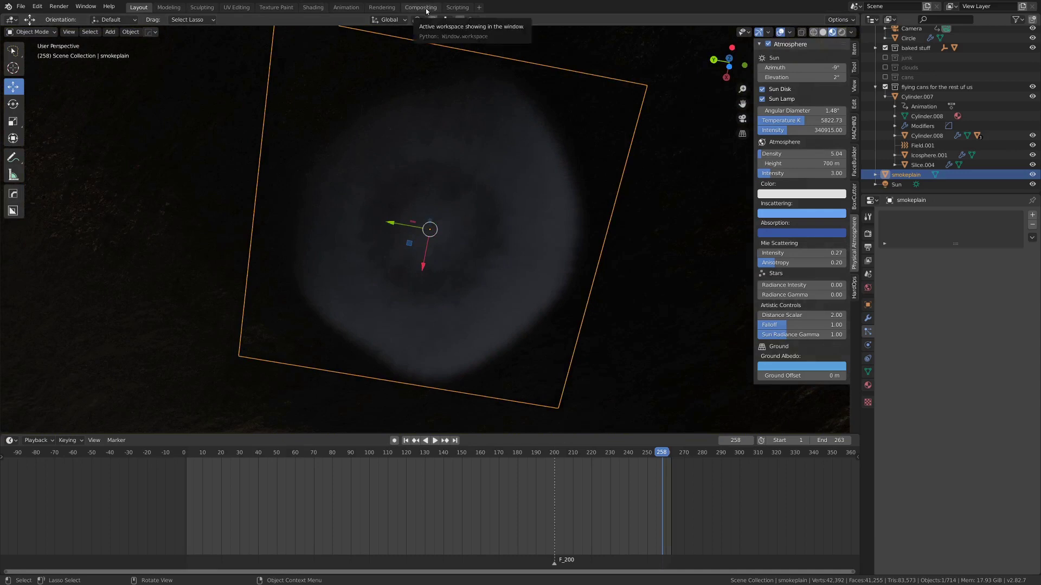
middle_drag(442, 315, 449, 270)
Open the smoke plane material in the Shading workspace and move its shader and texture nodes closer to the Material Output.
click(382, 7)
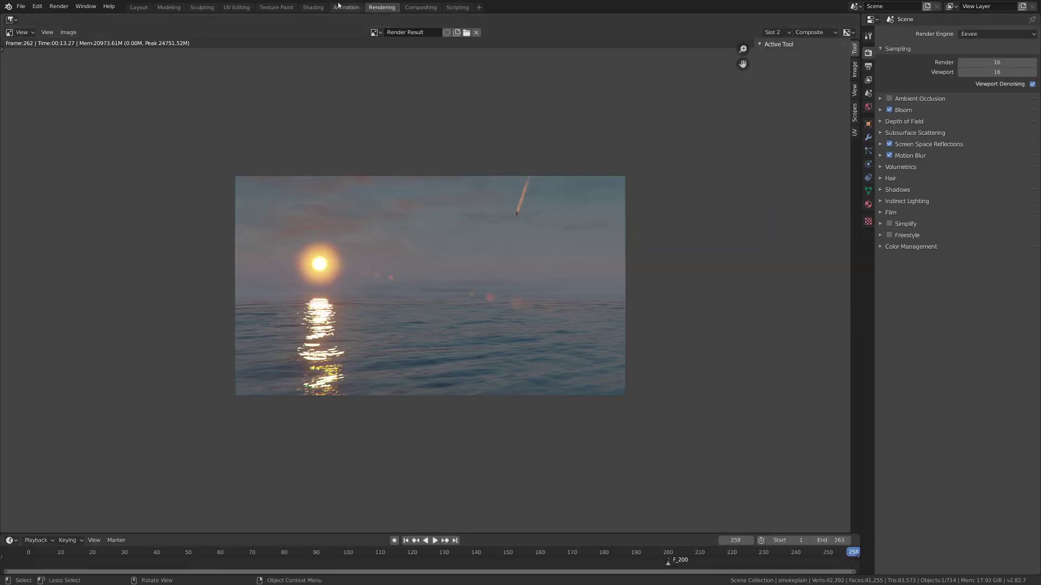
click(313, 7)
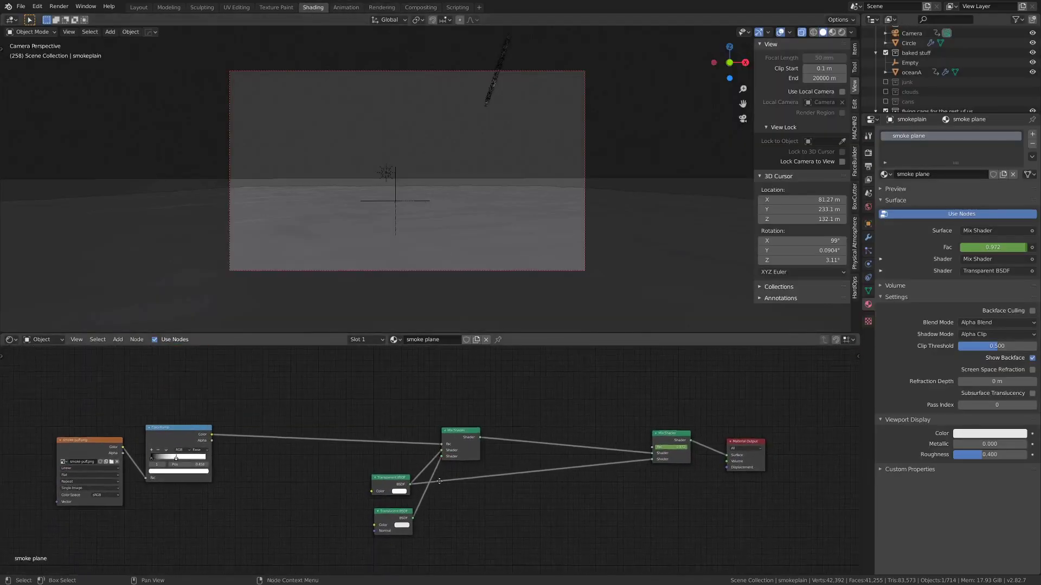
drag(341, 390, 476, 554)
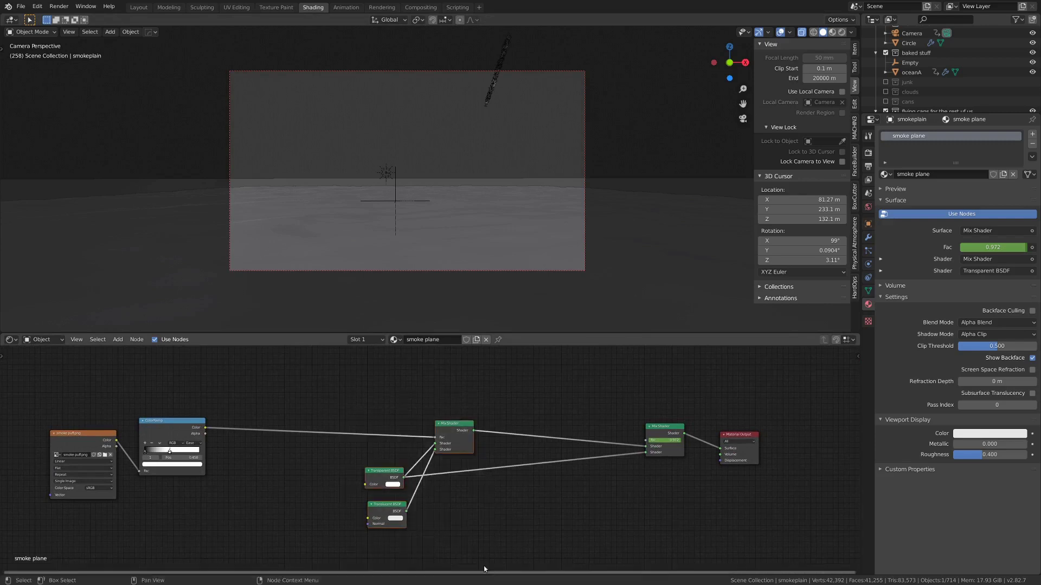
key(g)
click(550, 486)
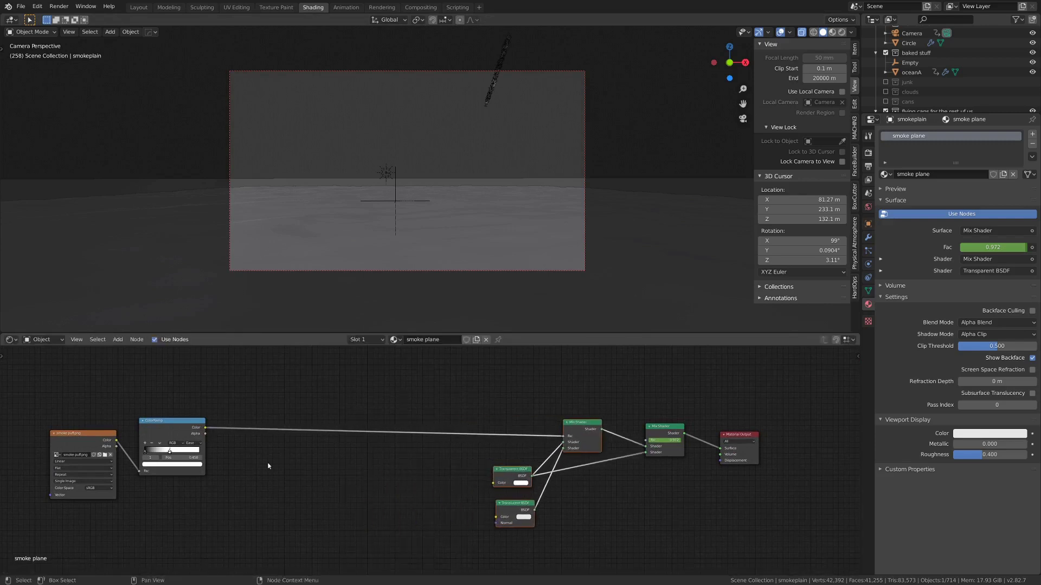
key(g)
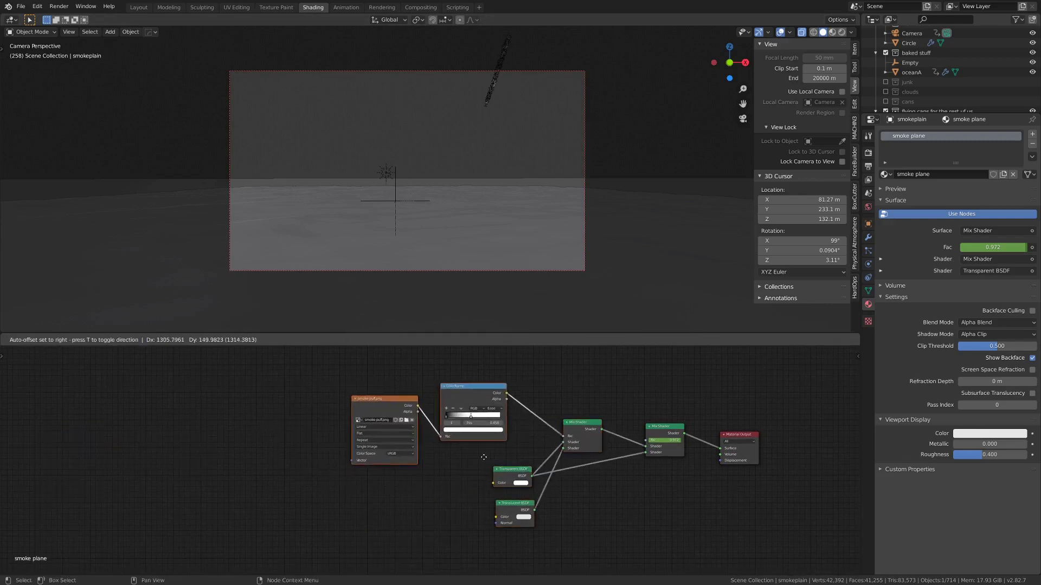
click(505, 473)
Preview the smoke puff.png texture node on the smokeplain object and examine the plane in rendered shading.
scroll(529, 467, up, 7)
middle_drag(535, 468, 310, 480)
ctrl+shift+click(147, 393)
key(z)
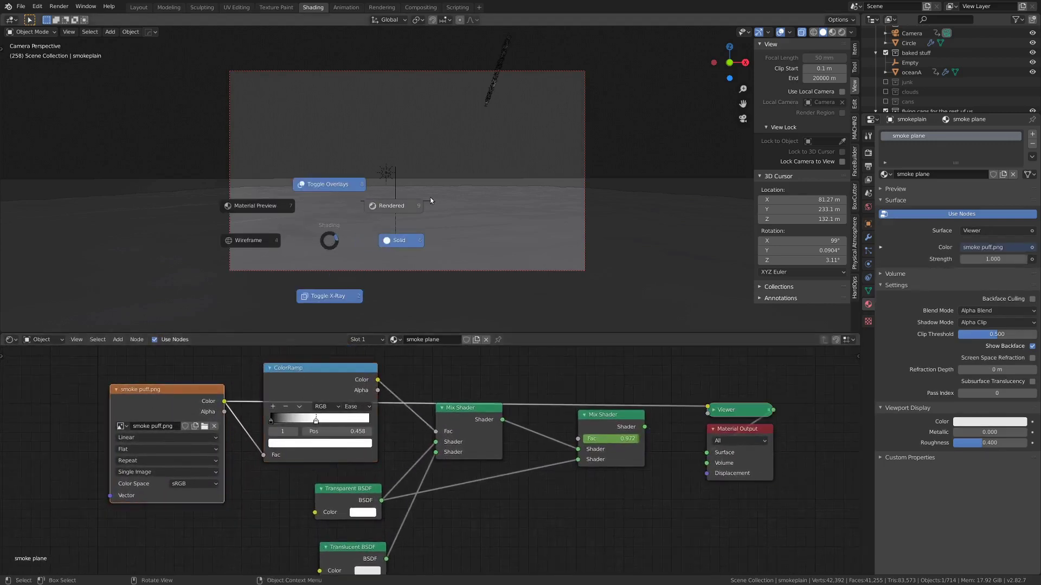
click(406, 242)
key(KP_Decimal)
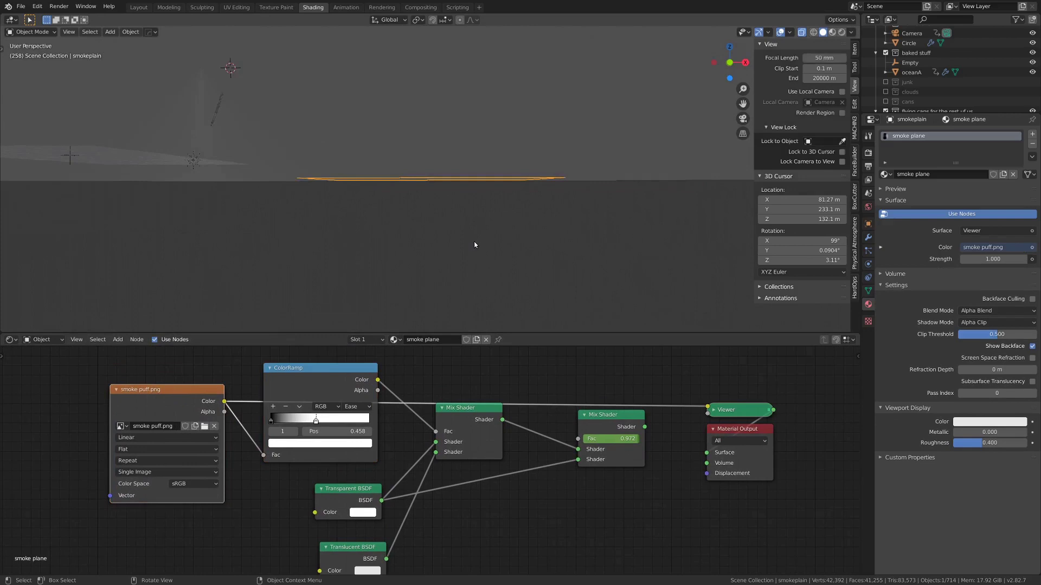
middle_drag(476, 240, 432, 230)
key(z)
click(488, 173)
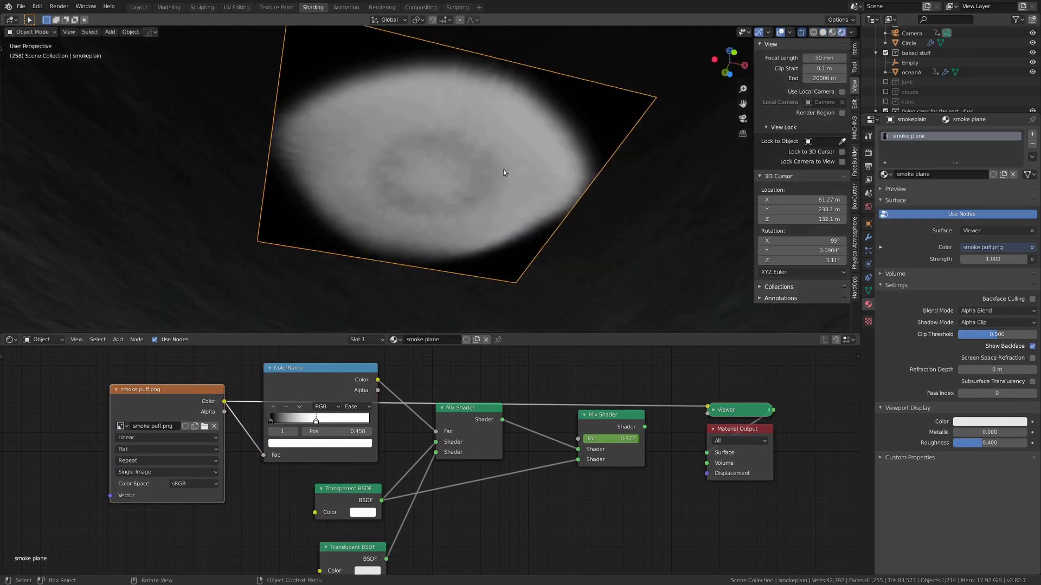
middle_drag(503, 169, 375, 250)
Preview the ColorRamp node's output on the smoke plane and examine how it feeds the first Mix Shader.
ctrl+shift+click(314, 379)
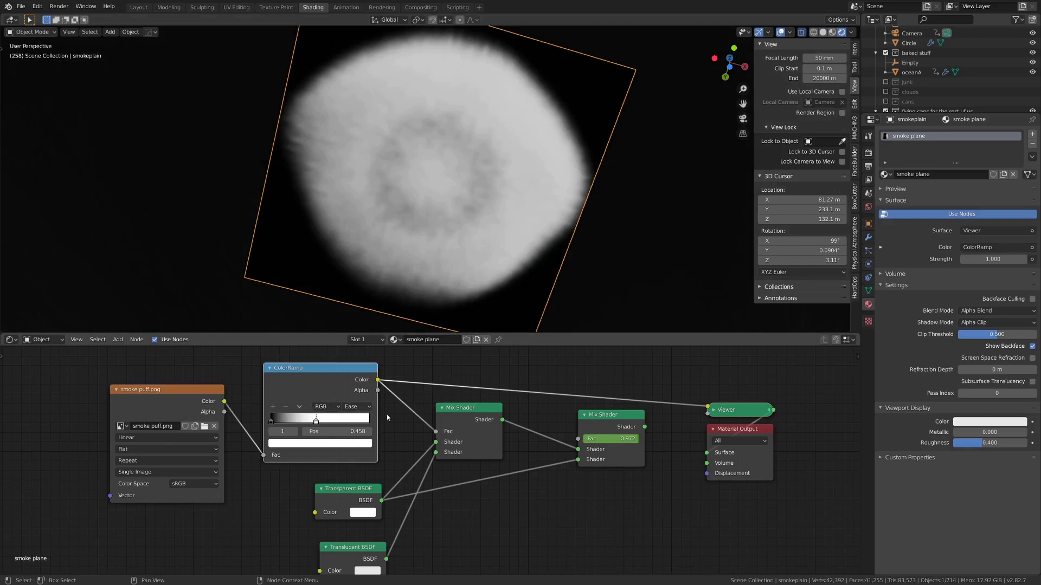
scroll(459, 424, down, 1)
middle_drag(458, 425, 484, 405)
scroll(467, 399, up, 2)
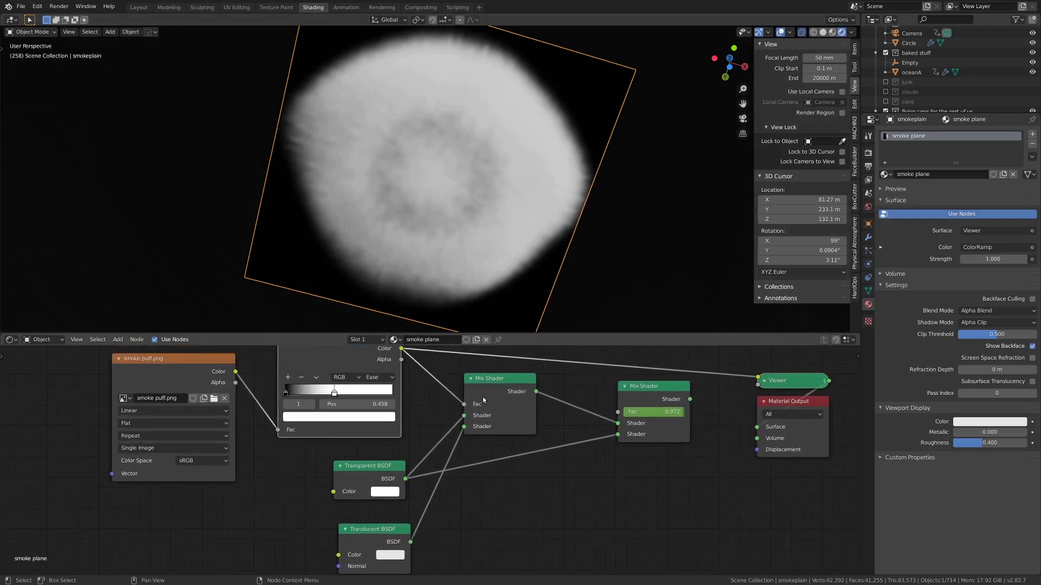
Rearrange the two Mix Shader nodes and the Transparent and Translucent BSDF nodes in the smoke plane material.
drag(495, 396, 503, 410)
drag(358, 474, 357, 470)
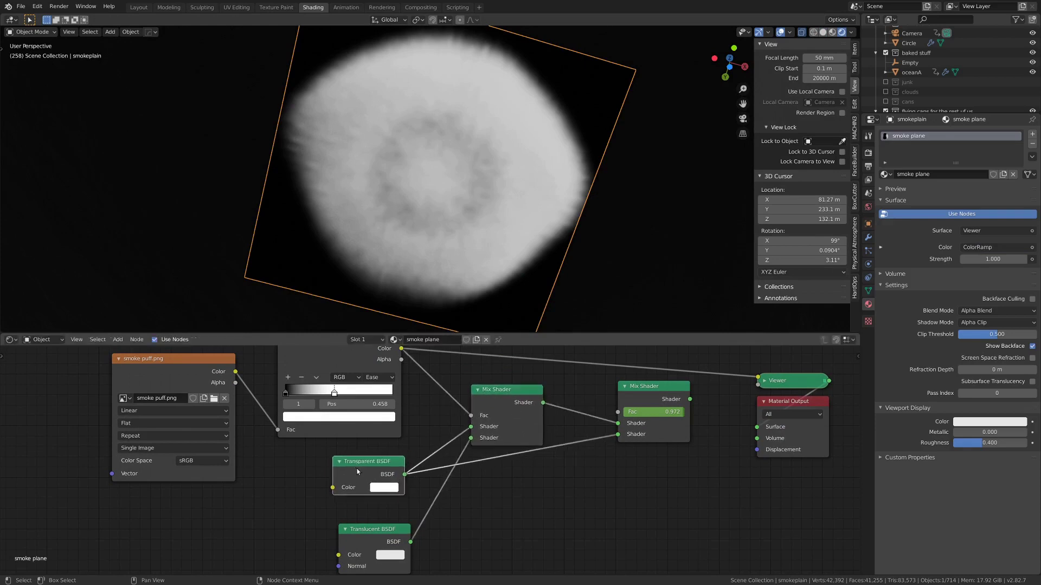
drag(362, 540, 352, 536)
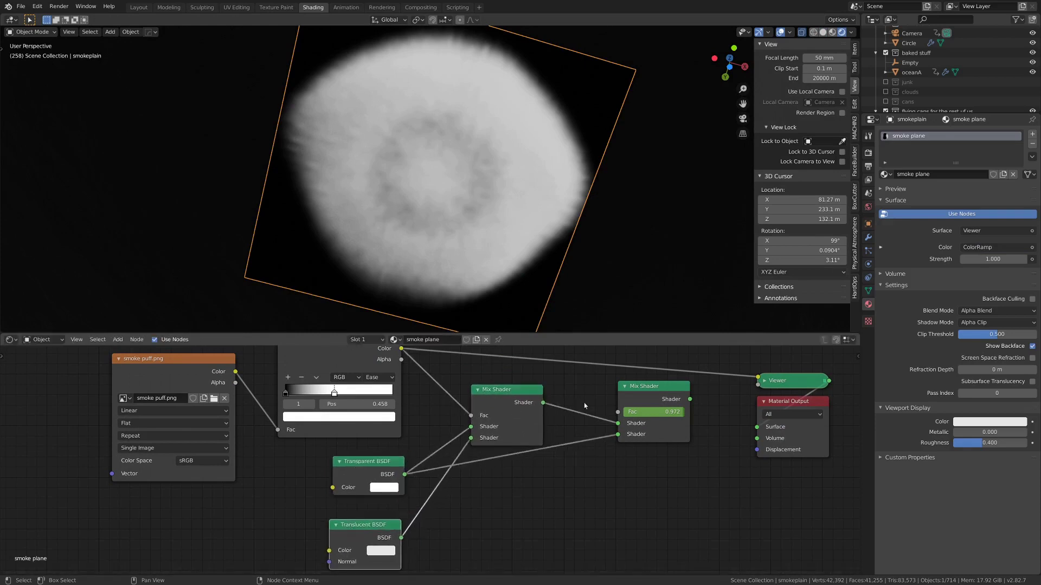
drag(513, 402, 517, 410)
middle_drag(655, 417, 606, 433)
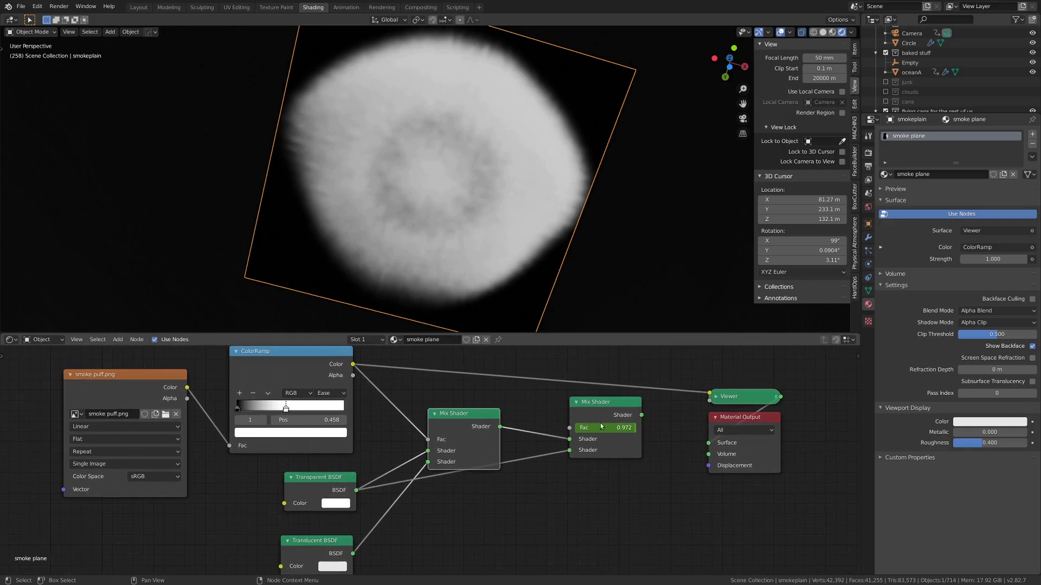
drag(600, 403, 617, 425)
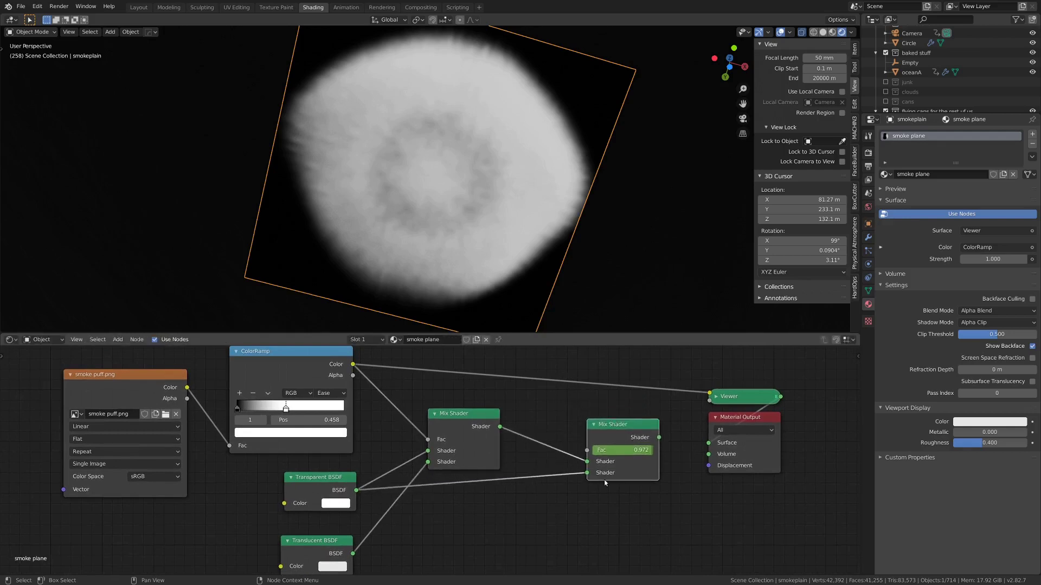
drag(616, 476, 624, 453)
Reconnect the final Mix Shader to the Material Output and examine the smoke trail through the camera.
ctrl+shift+click(589, 426)
key(KP_0)
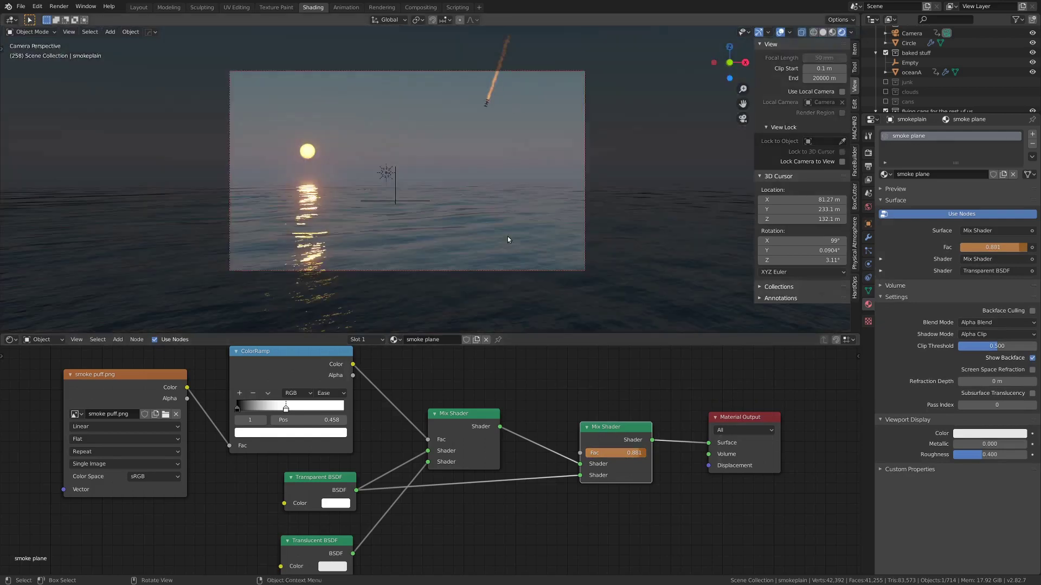
ctrl+middle_drag(507, 237, 484, 135)
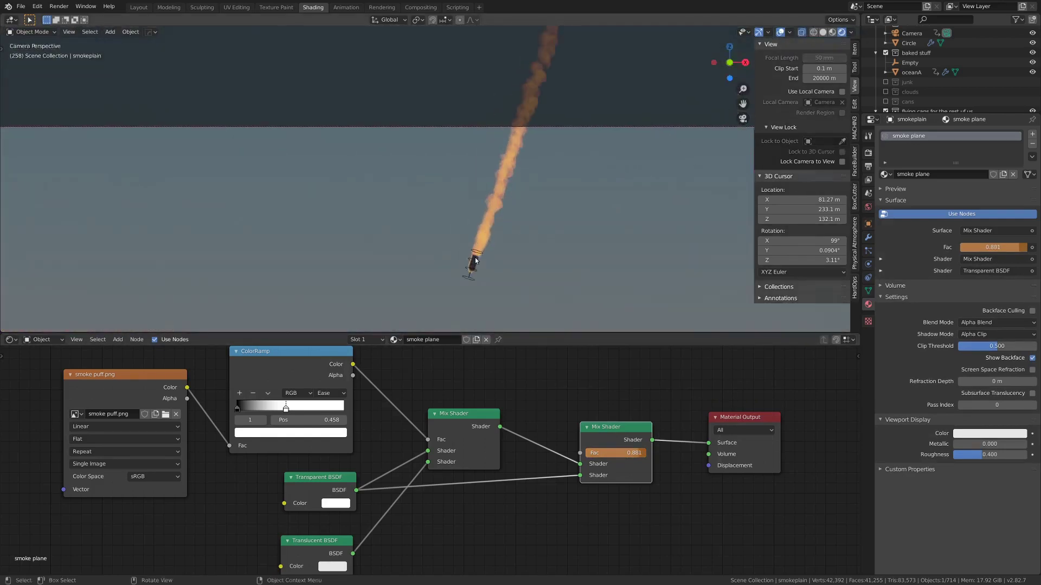
Lower the final Mix Shader's Fac to 0, reposition the Translucent BSDF node, and raise the Fac again.
drag(630, 454, 588, 453)
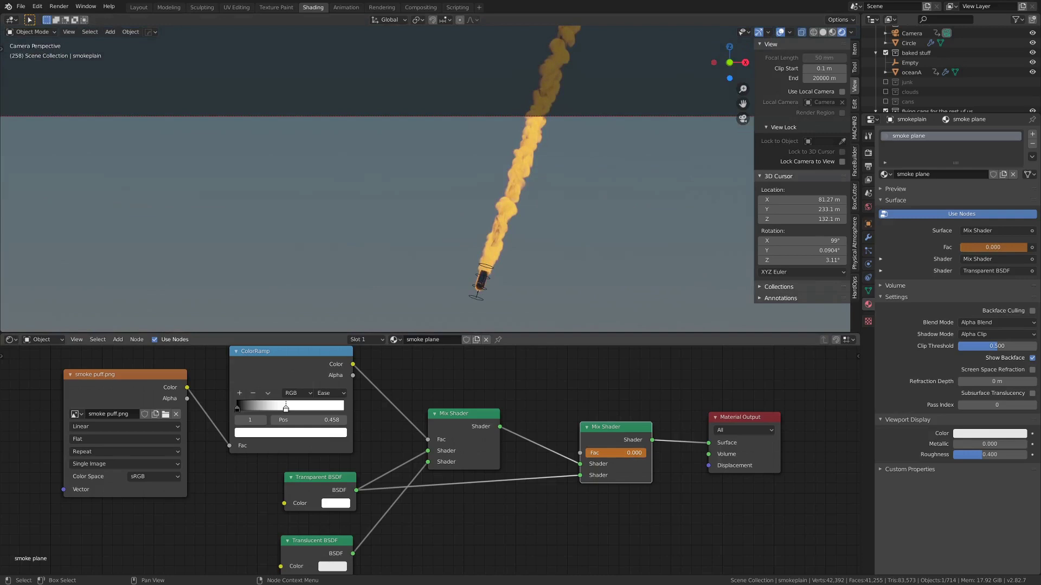
drag(317, 540, 335, 536)
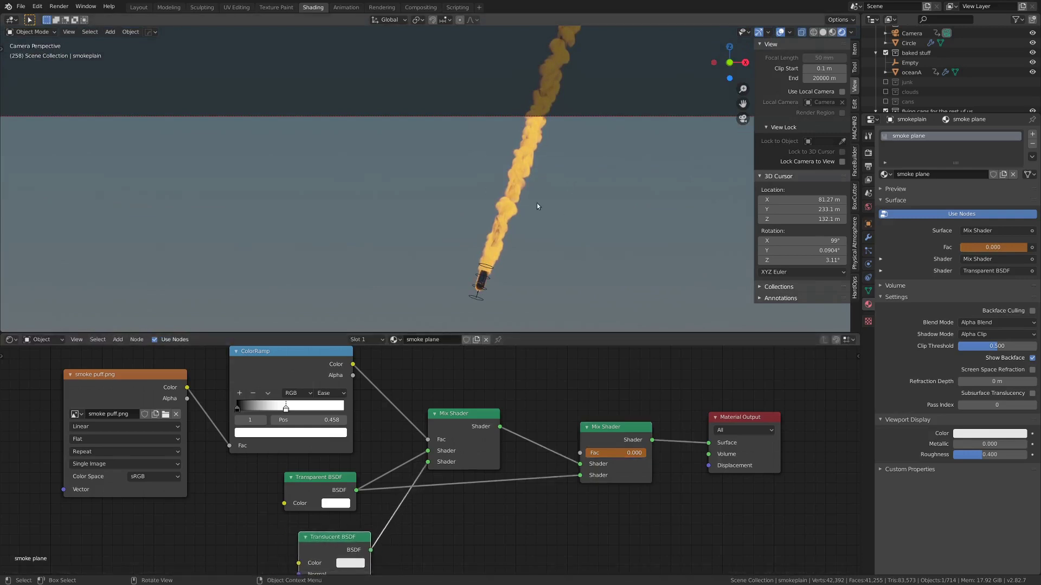
drag(615, 453, 642, 453)
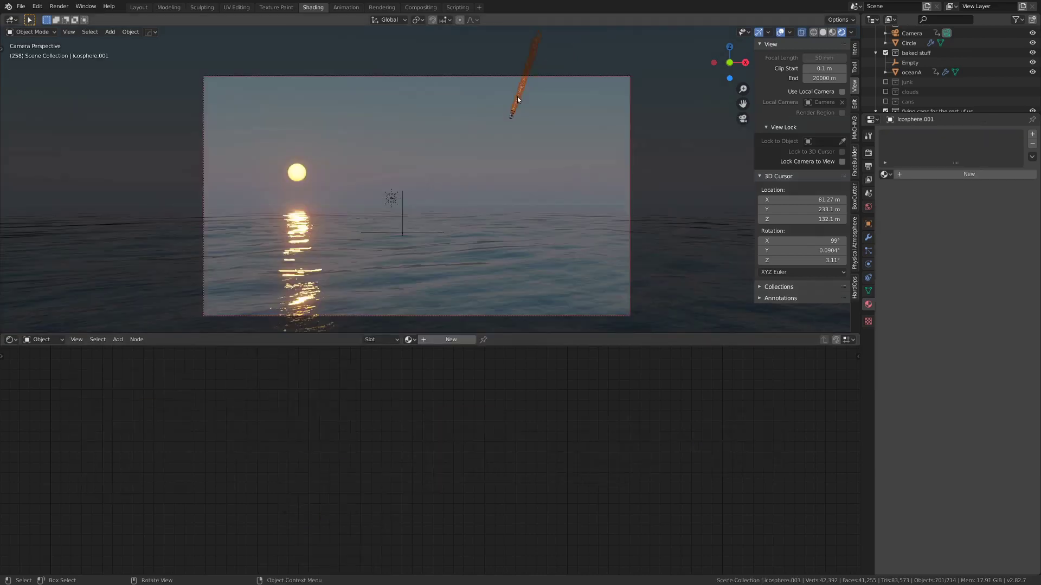
Focus on the selected Icosphere.001 smoke trail and return to the Layout workspace.
key(KP_Decimal)
mouse_move(418, 260)
middle_down()
mouse_move(401, 265)
mouse_move(434, 250)
middle_up()
click(137, 8)
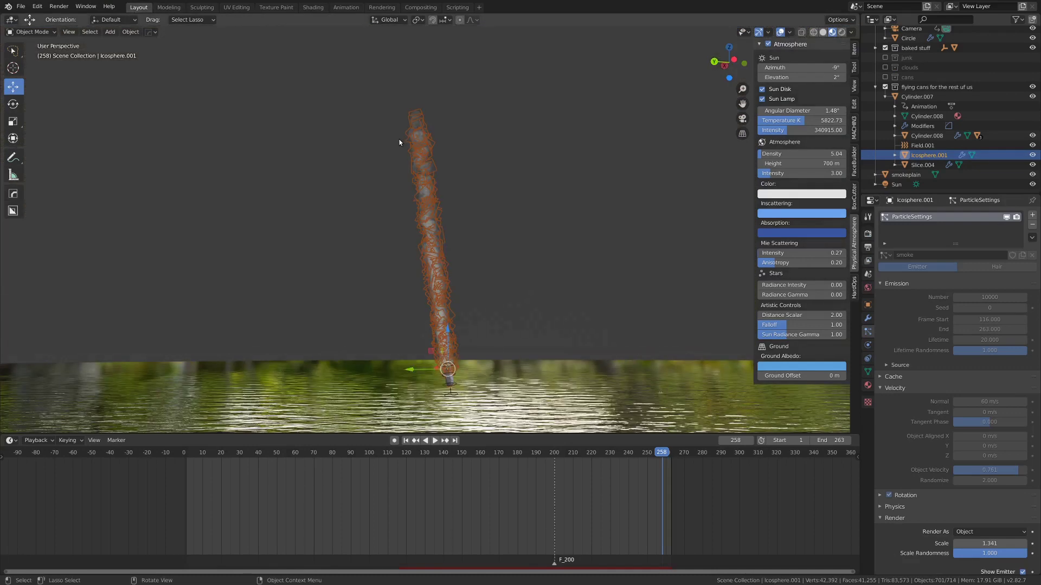
Switch the viewport to Solid shading and expand the smoke particle system's Cache settings.
key(z)
click(425, 292)
middle_drag(425, 291, 686, 267)
click(889, 377)
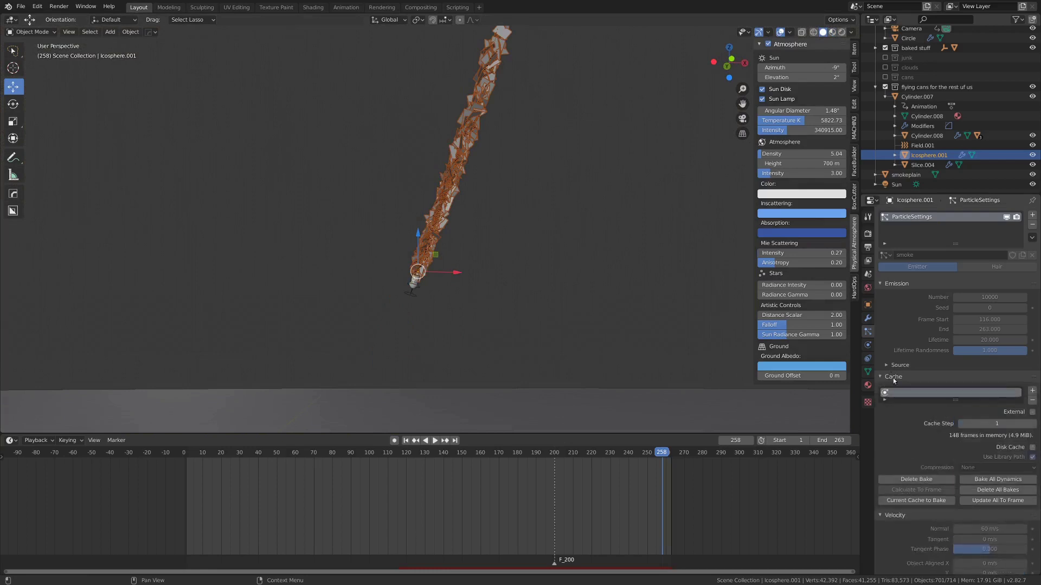
scroll(898, 385, down, 4)
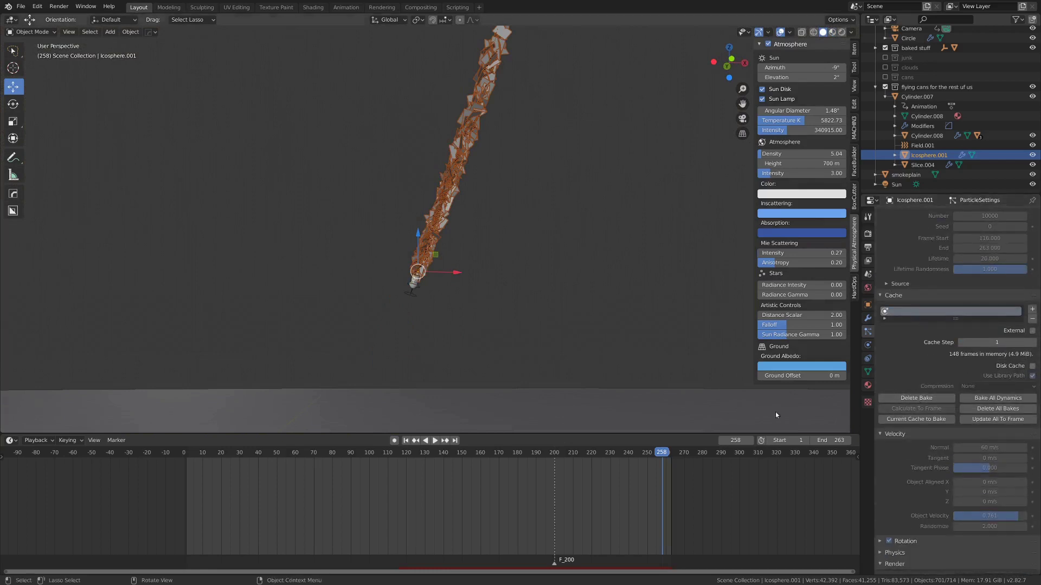
Deselect the smoke trail, play the can's fall up to frame 257, and inspect the instanced planes around it.
click(343, 413)
middle_drag(343, 413, 430, 299)
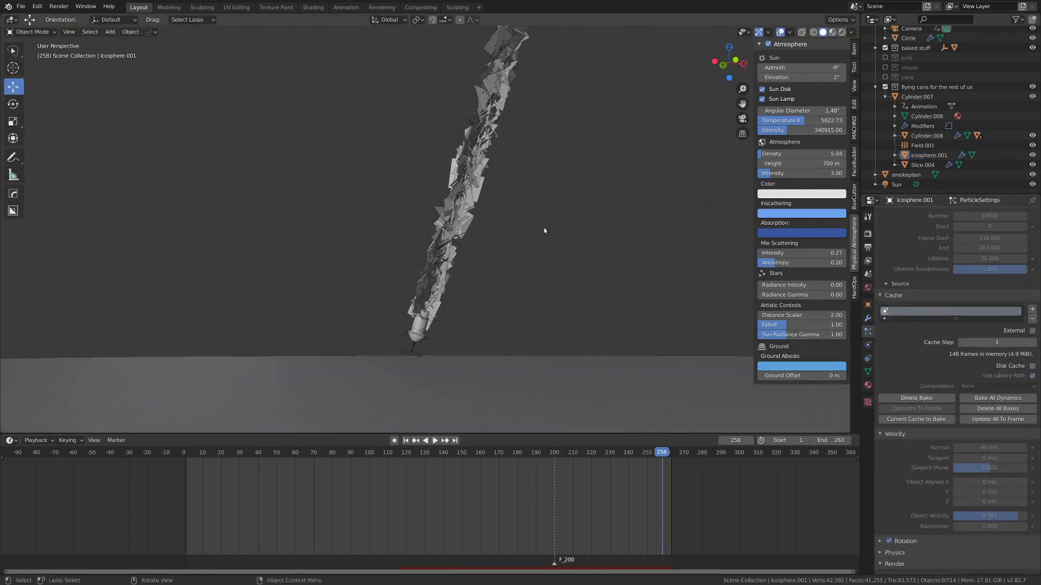
mouse_move(613, 487)
mouse_down()
mouse_move(478, 505)
mouse_move(618, 489)
mouse_up()
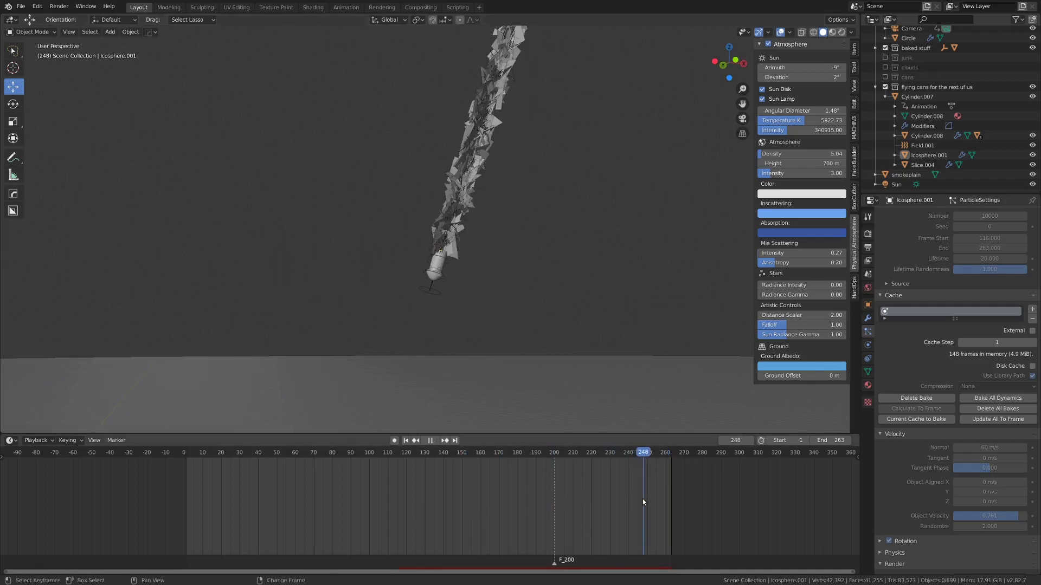
key(space)
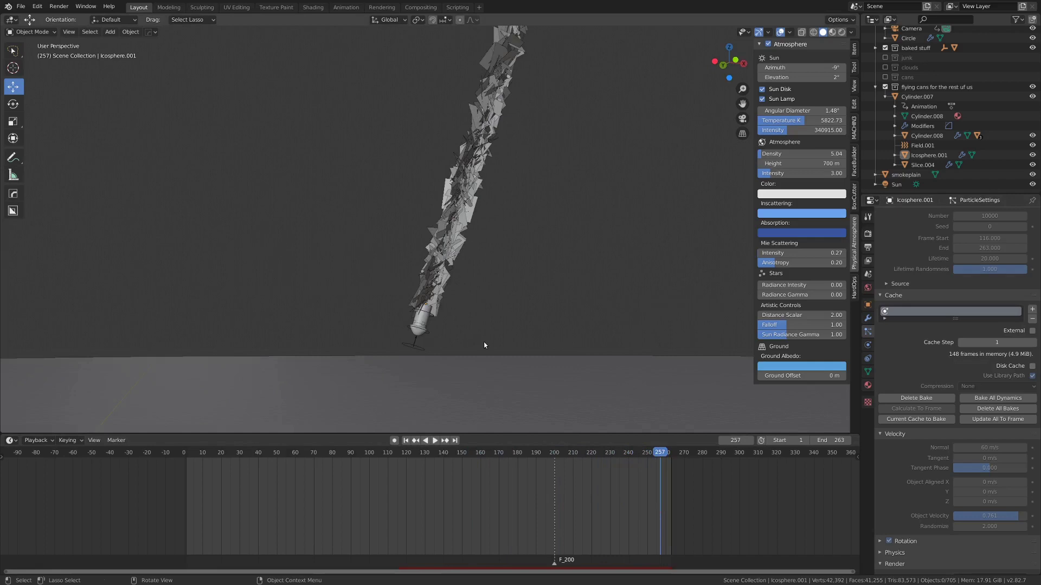
mouse_move(484, 345)
middle_down()
mouse_move(556, 327)
mouse_move(498, 336)
middle_up()
middle_drag(508, 282, 551, 274)
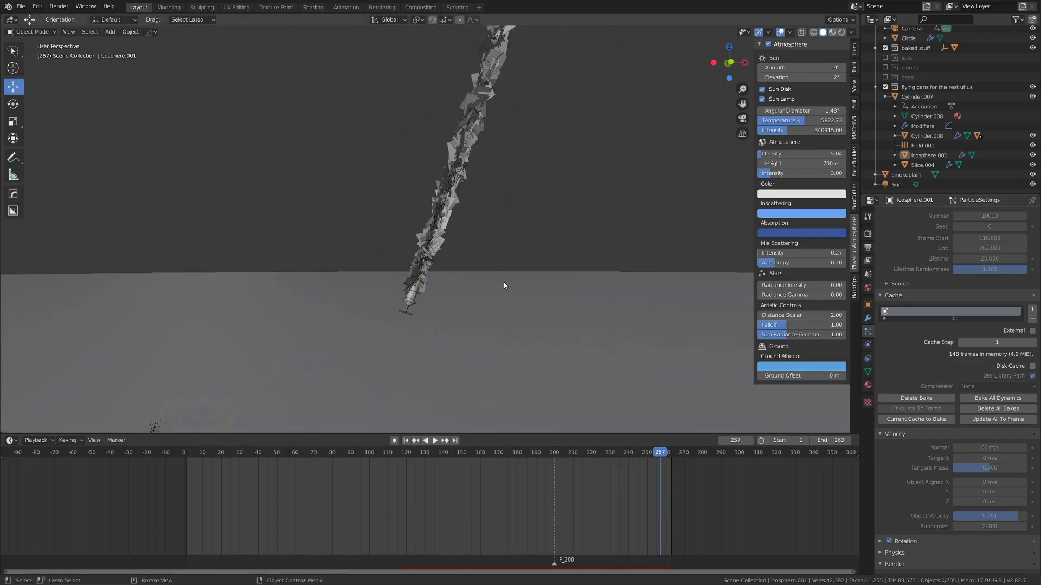
Save the file and expand the smoke particle system's Field Weights.
key(ctrl+s)
scroll(916, 365, down, 8)
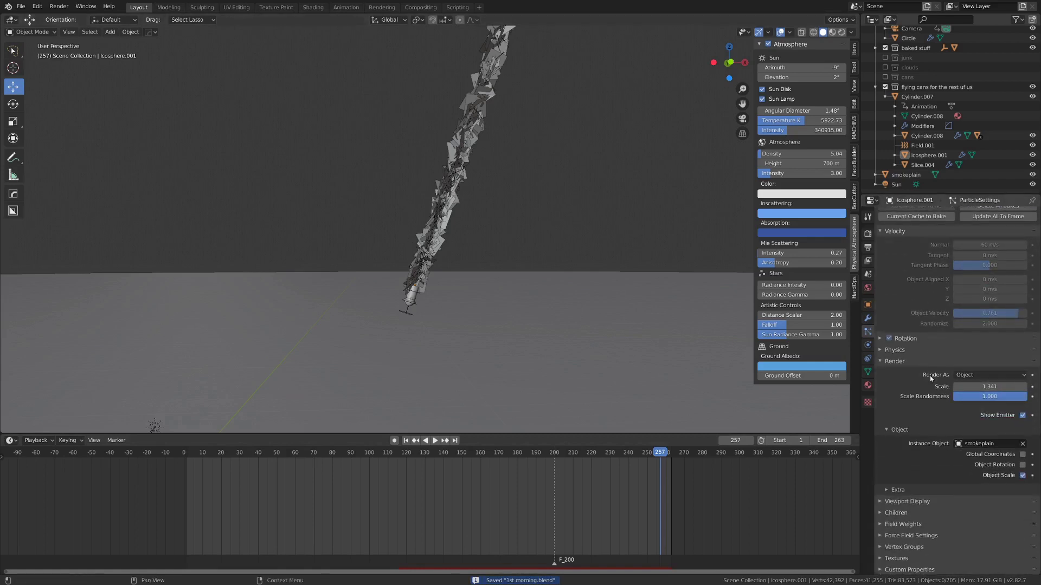
click(886, 523)
scroll(981, 383, down, 8)
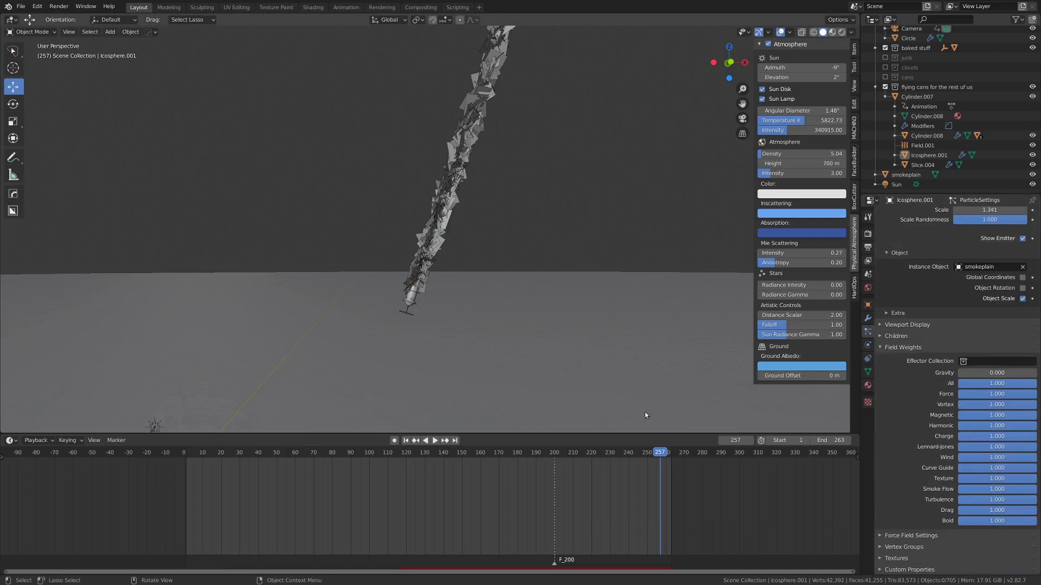
Inspect the trail from other angles, collapse the Field Weights, and review the particle Velocity, Emission and Cache settings.
middle_drag(618, 282, 581, 219)
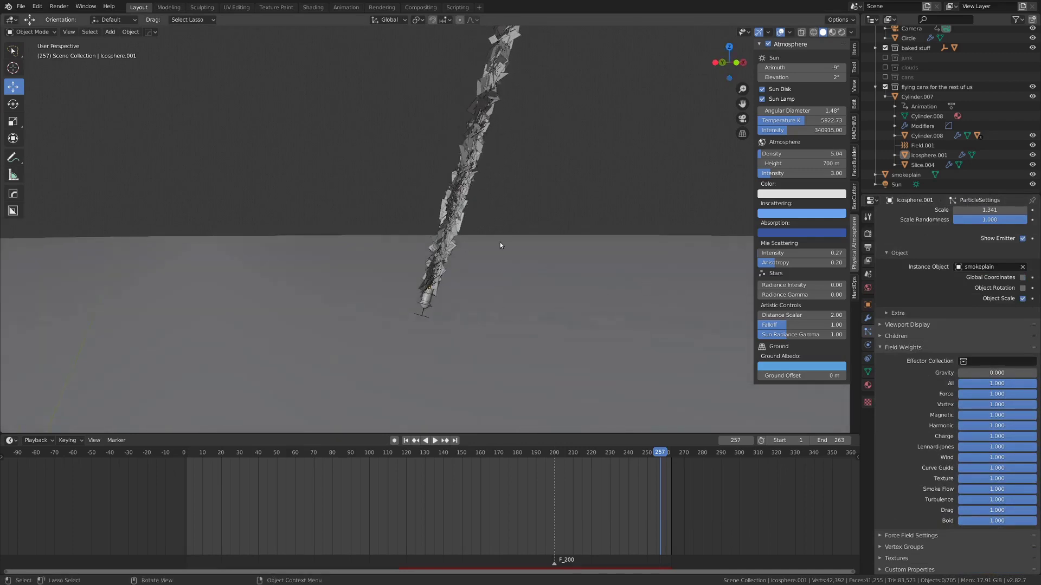
middle_drag(500, 245, 453, 285)
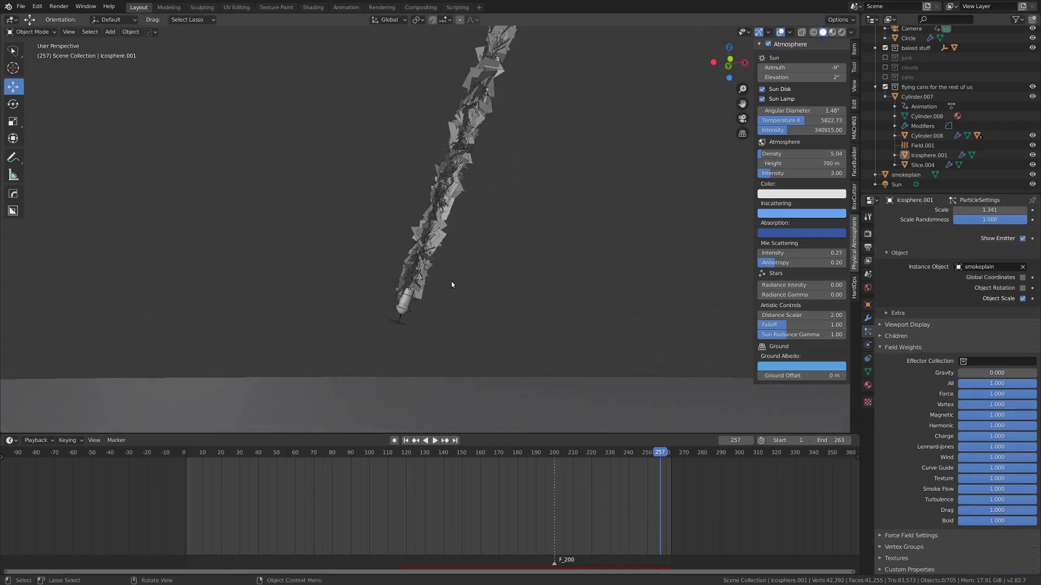
scroll(986, 313, up, 1)
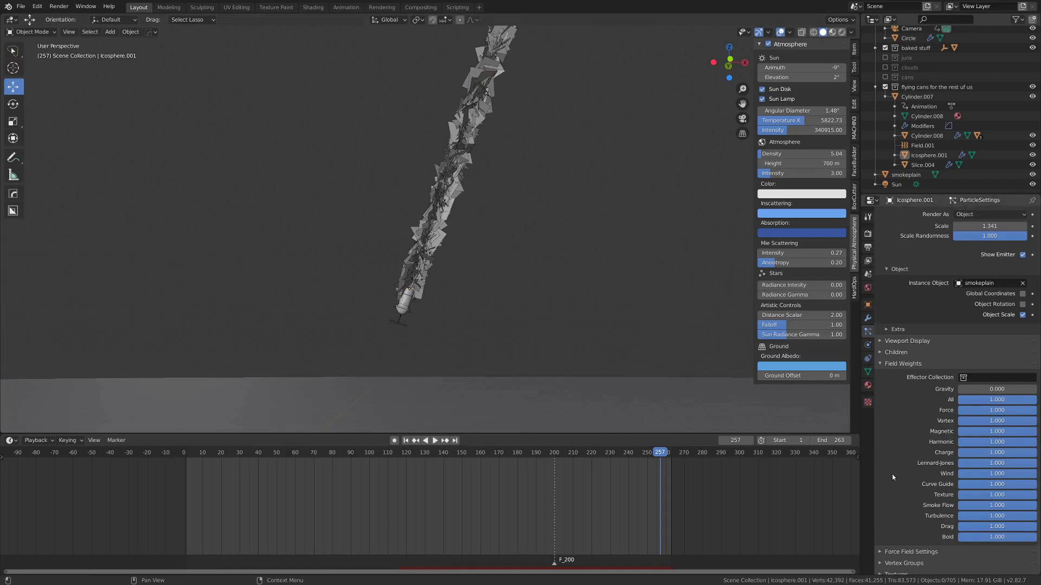
scroll(956, 316, up, 10)
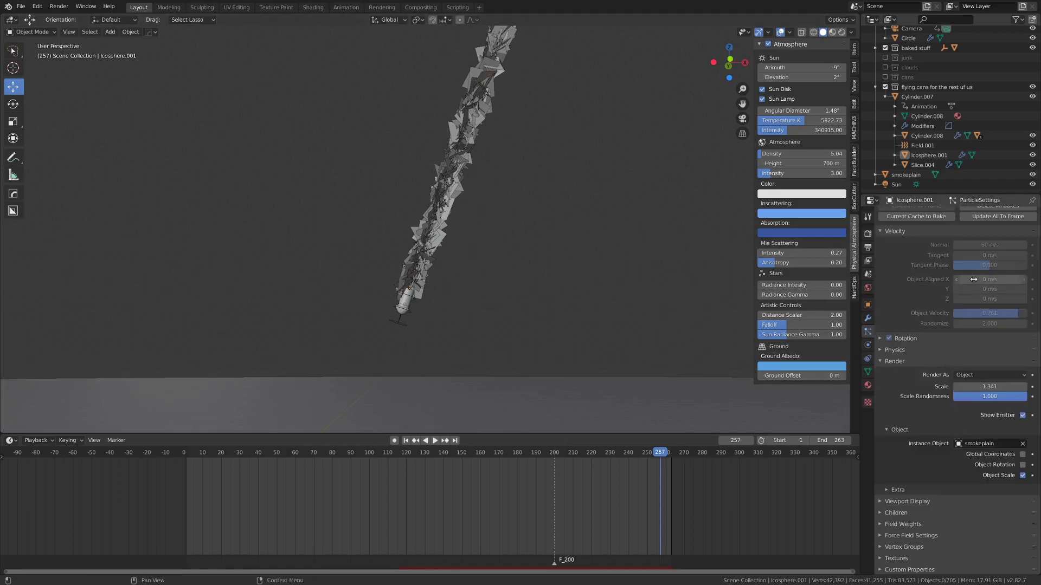
scroll(952, 317, up, 6)
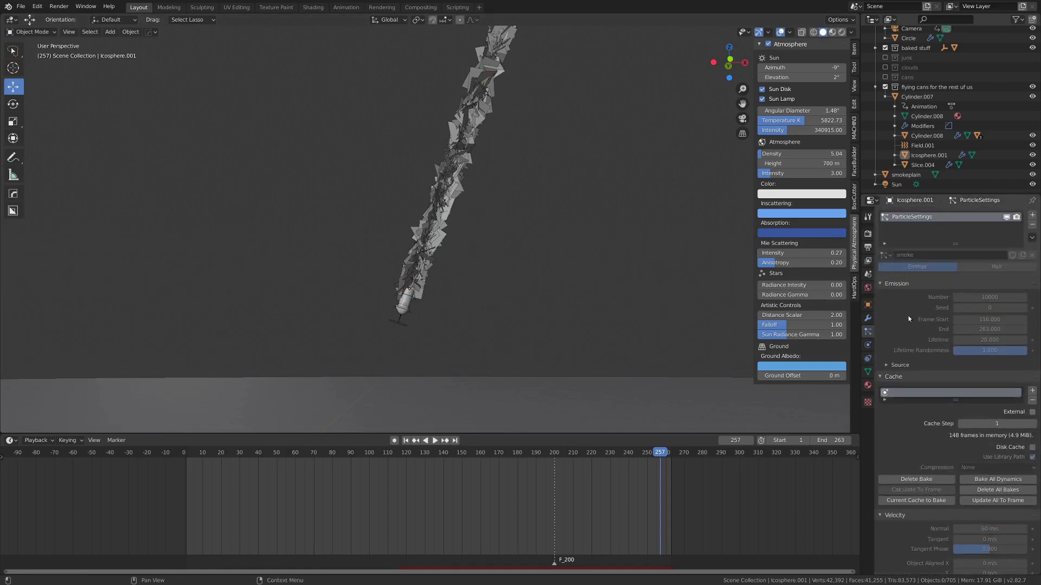
scroll(495, 275, down, 4)
scroll(468, 295, up, 4)
Switch the viewport to Rendered shading and examine the smoke trail through the camera.
mouse_move(496, 276)
middle_down()
mouse_move(468, 295)
mouse_move(388, 317)
middle_up()
key(z)
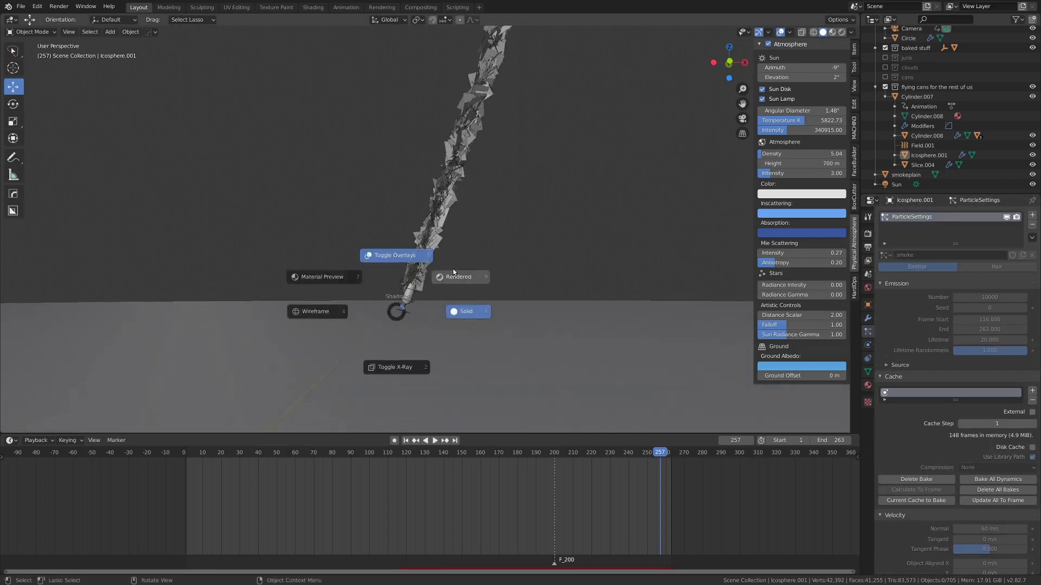
click(457, 274)
middle_drag(480, 256, 438, 262)
key(KP_0)
scroll(412, 298, up, 3)
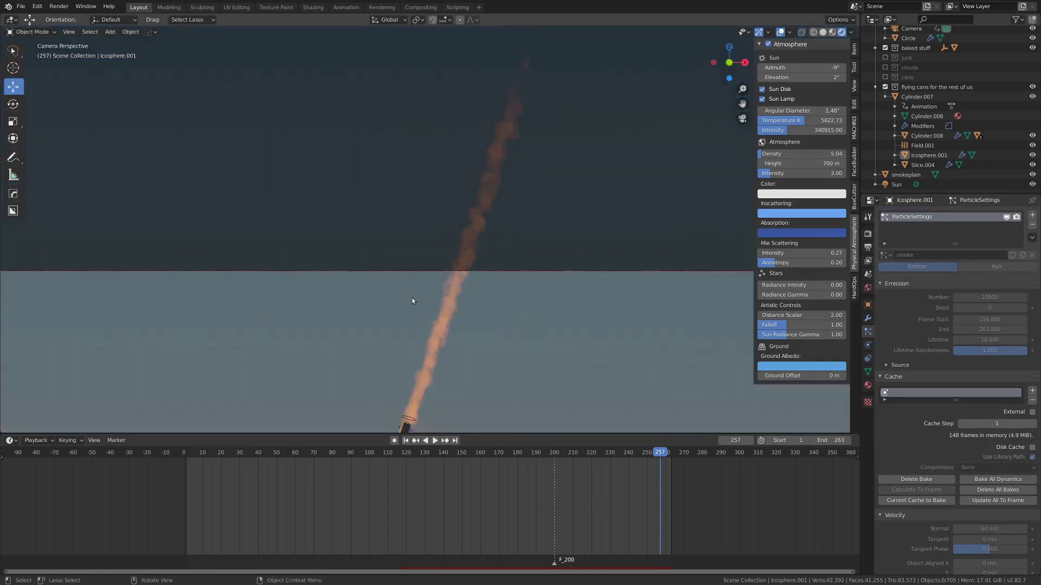
scroll(407, 161, down, 1)
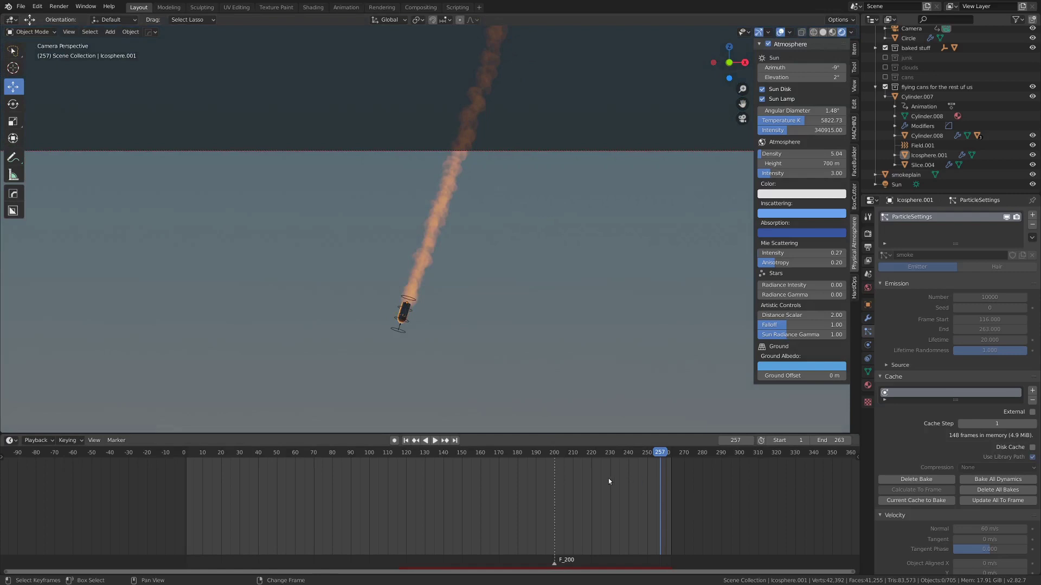
Go to frame 261, select the smoke trail to inspect its instanced planes, and clear the selection.
drag(609, 481, 665, 494)
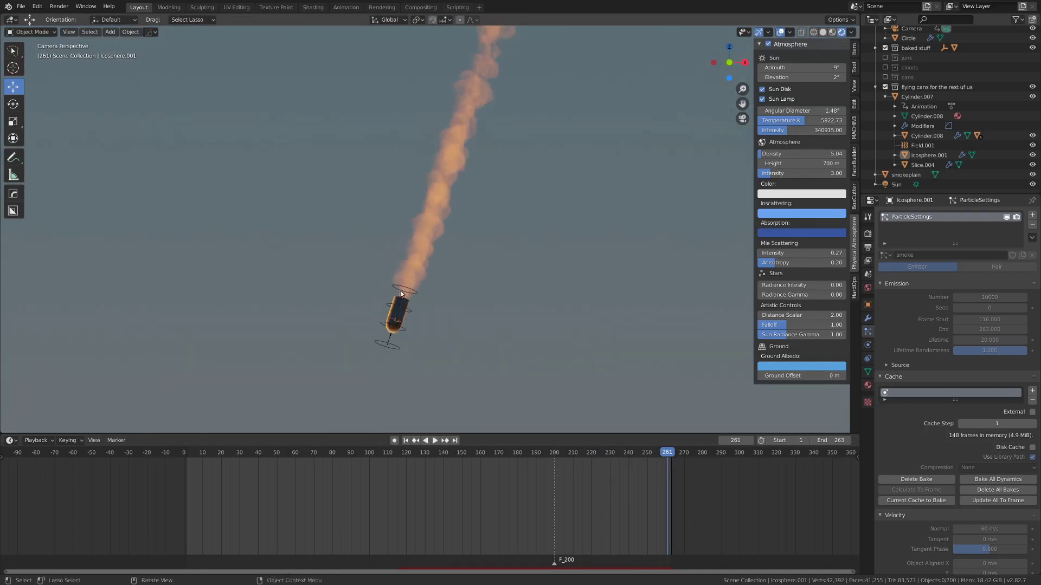
click(416, 245)
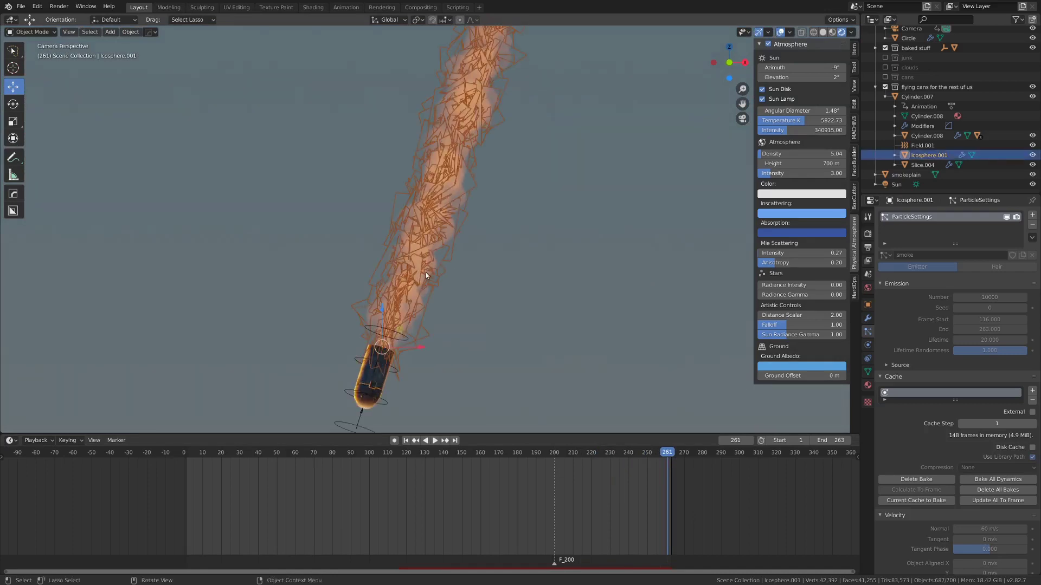
key(alt+a)
key(z)
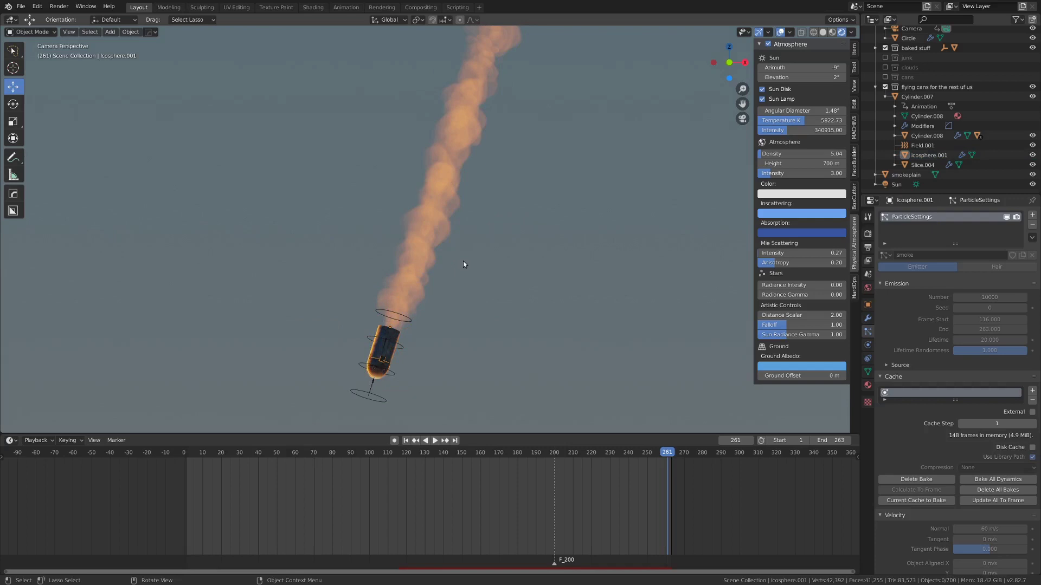
Enable the clouds collection and show the whole camera frame with the viewport overlays hidden.
scroll(462, 270, down, 15)
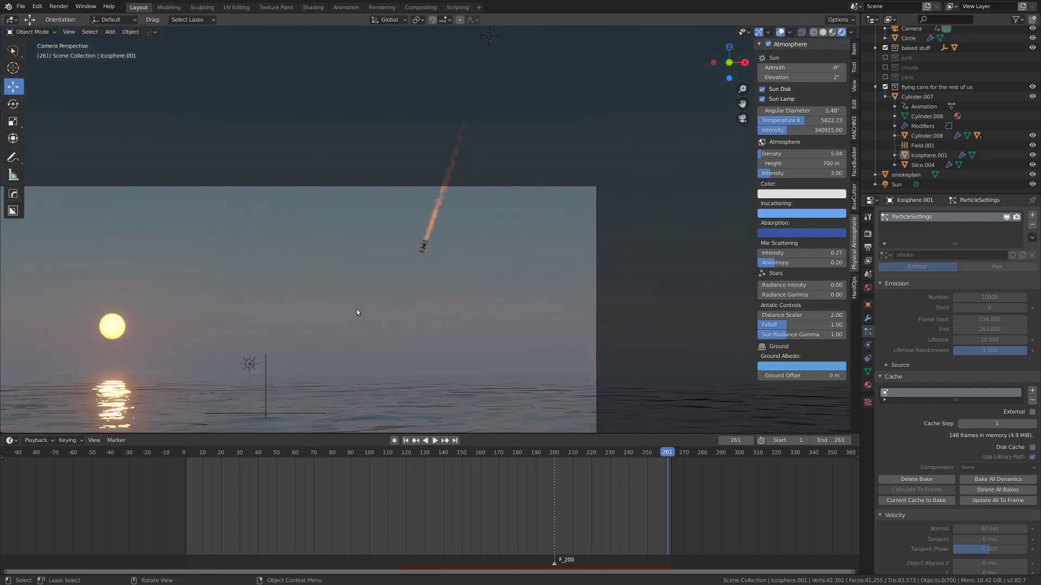
scroll(357, 309, down, 1)
shift+middle_drag(357, 309, 443, 200)
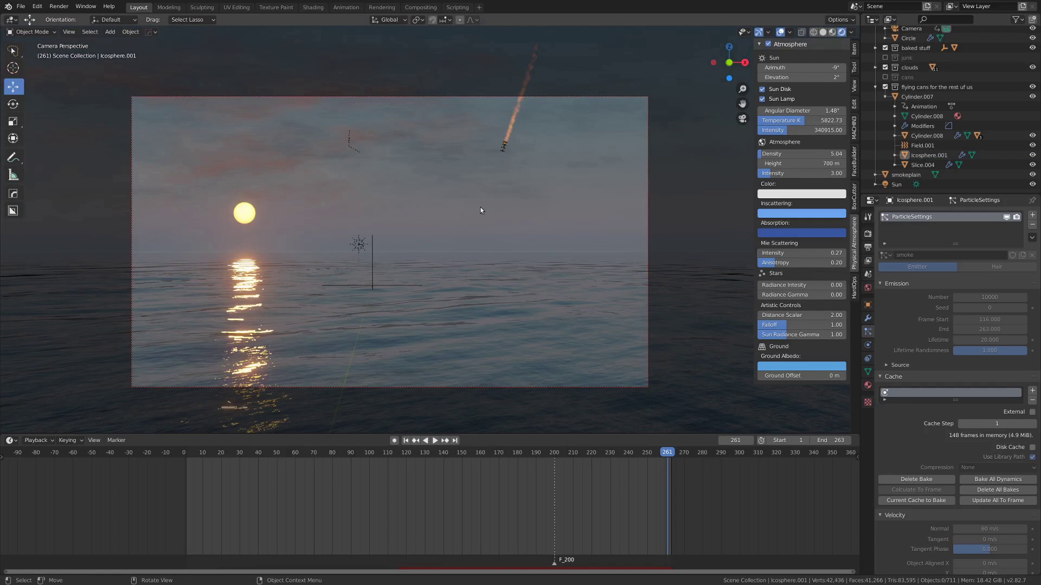
scroll(516, 193, up, 1)
shift+middle_drag(481, 213, 496, 201)
key(alt+shift+z)
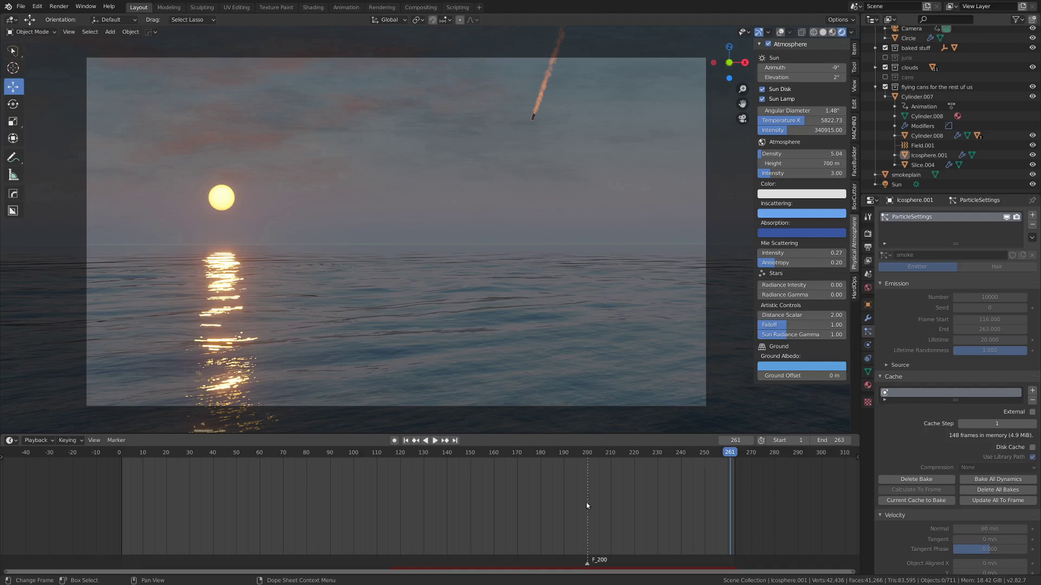
scroll(586, 503, up, 2)
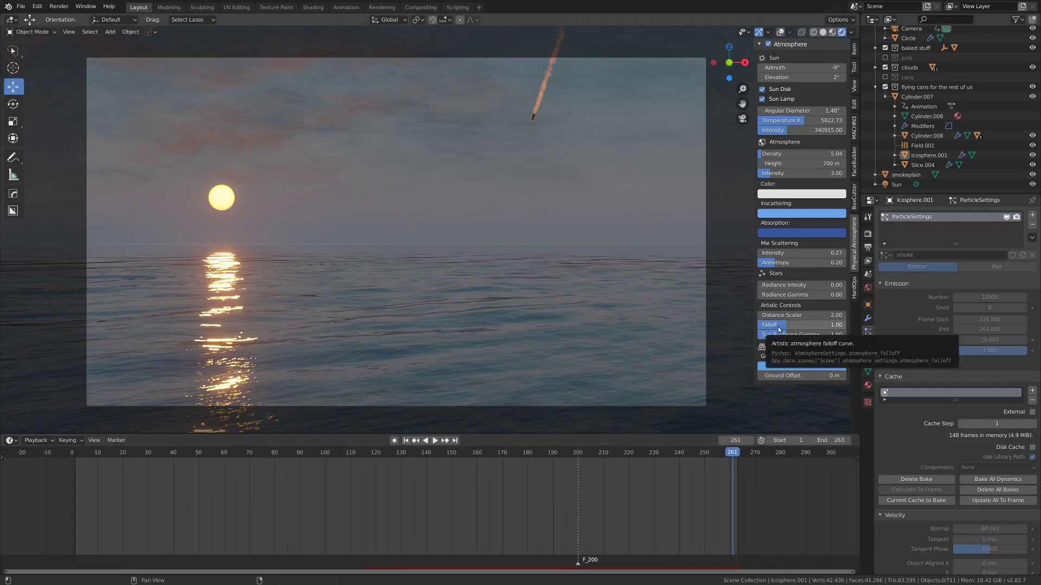